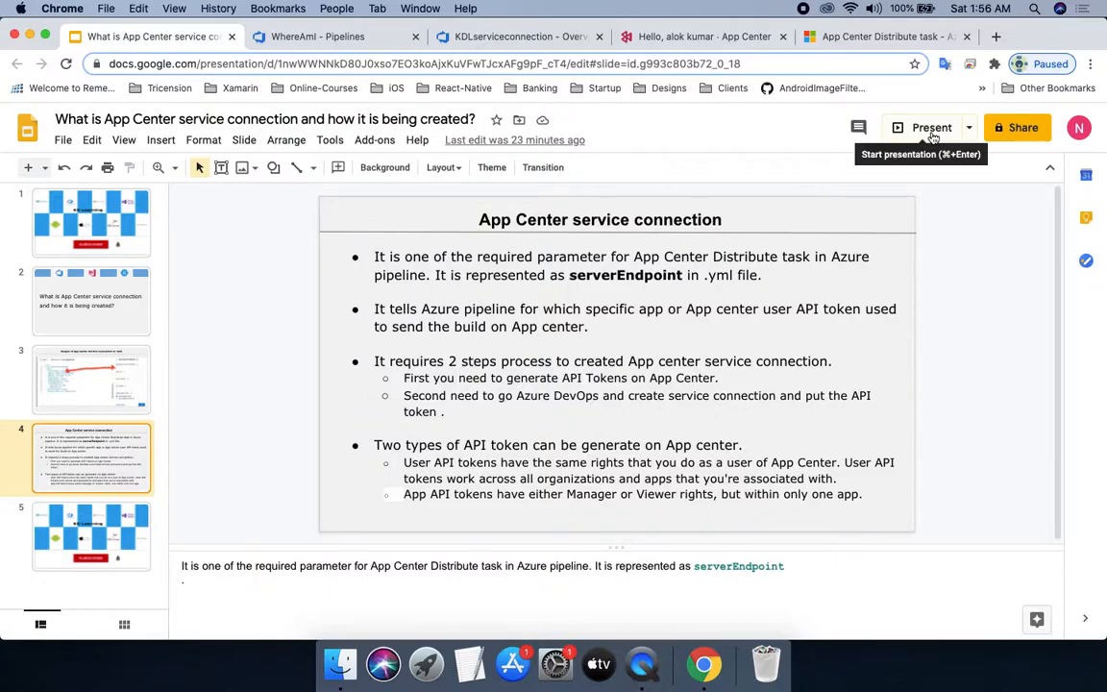
Step: Switch to App Center and view the User API tokens page in the account settings
click(632, 35)
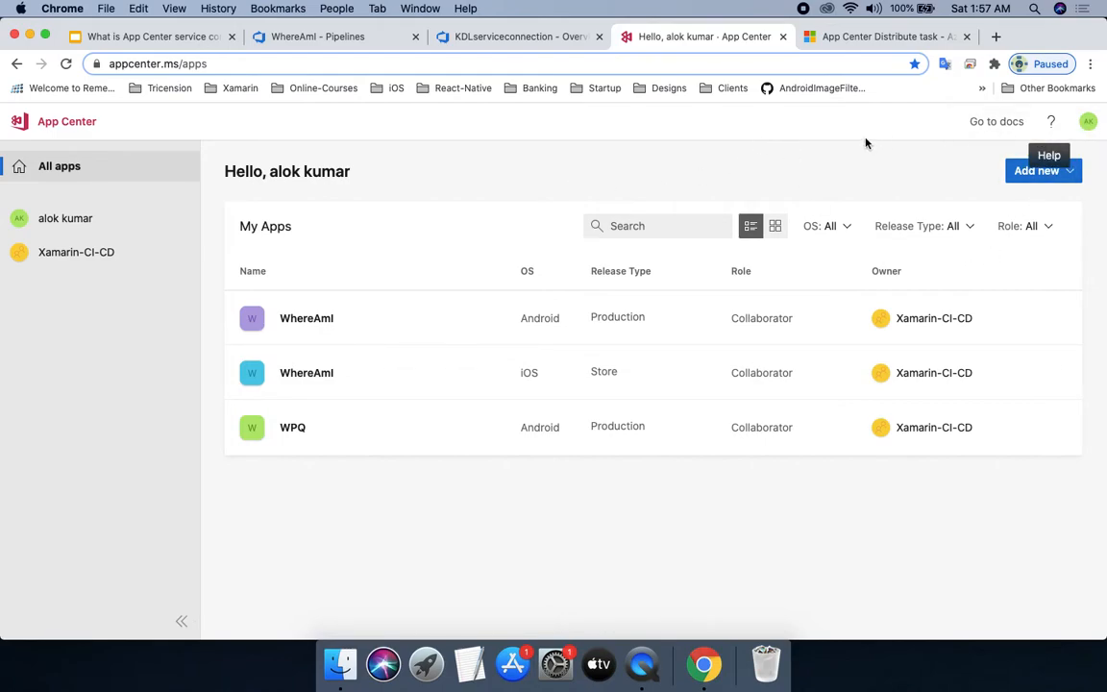
click(1089, 125)
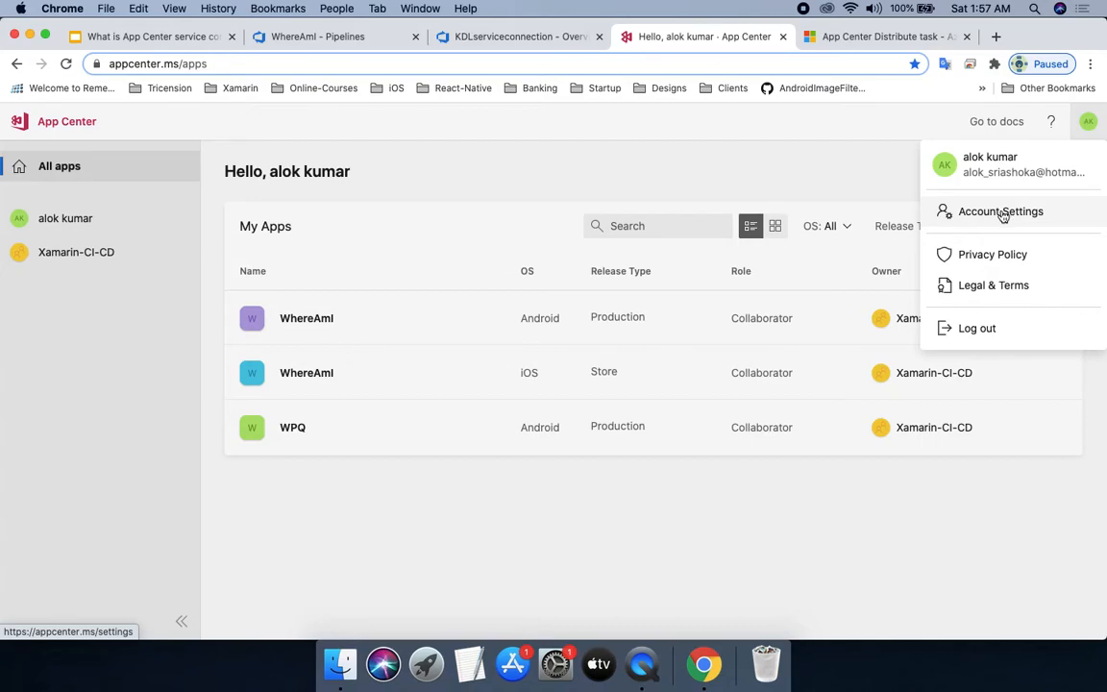
click(1002, 214)
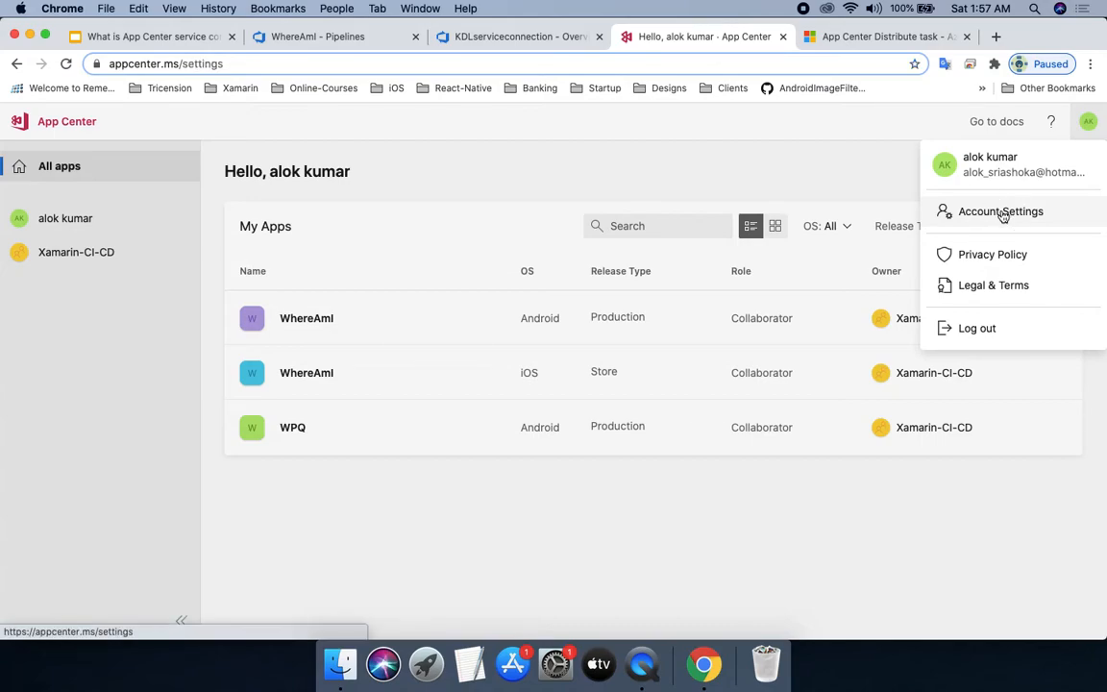
scroll(717, 330, down, 7)
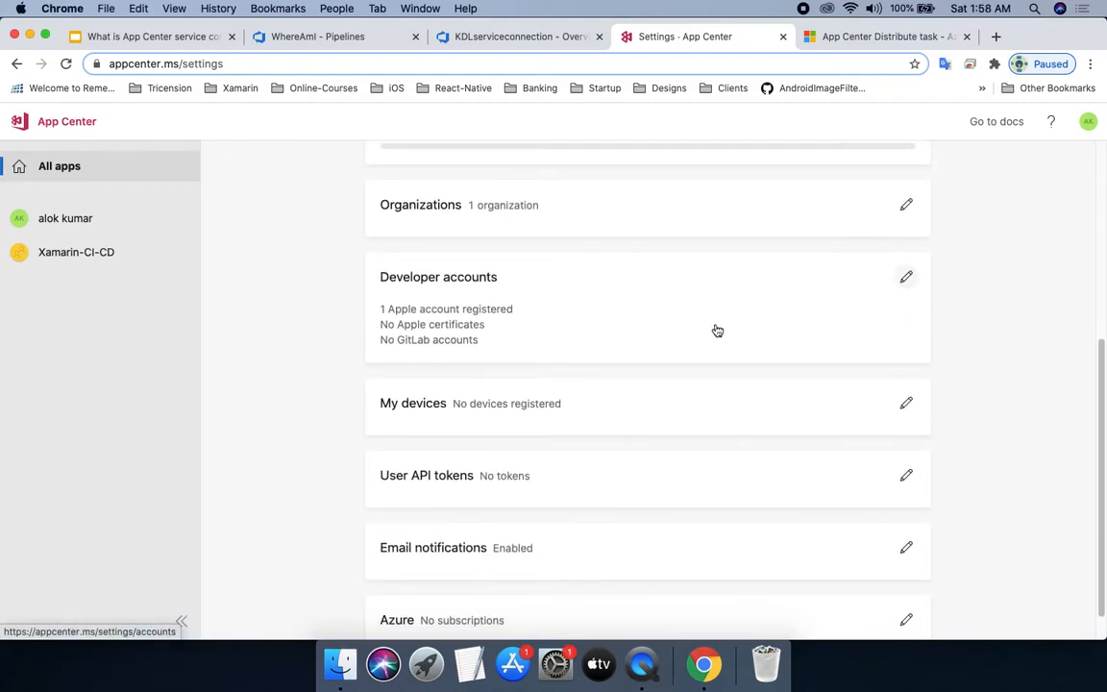
click(457, 465)
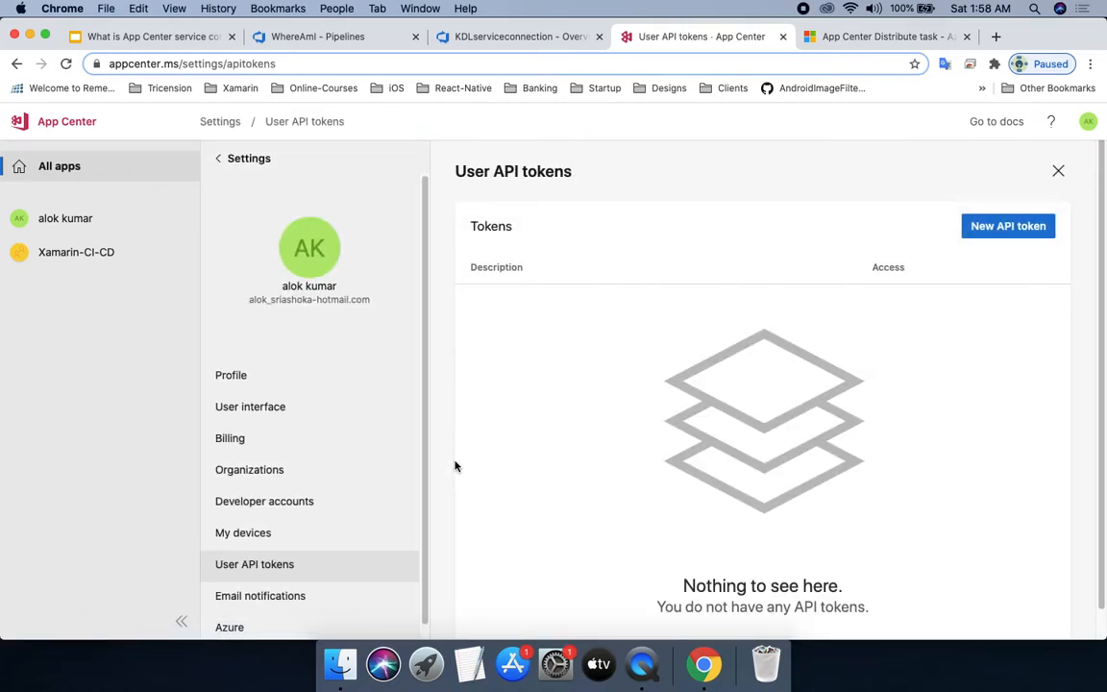
click(1008, 227)
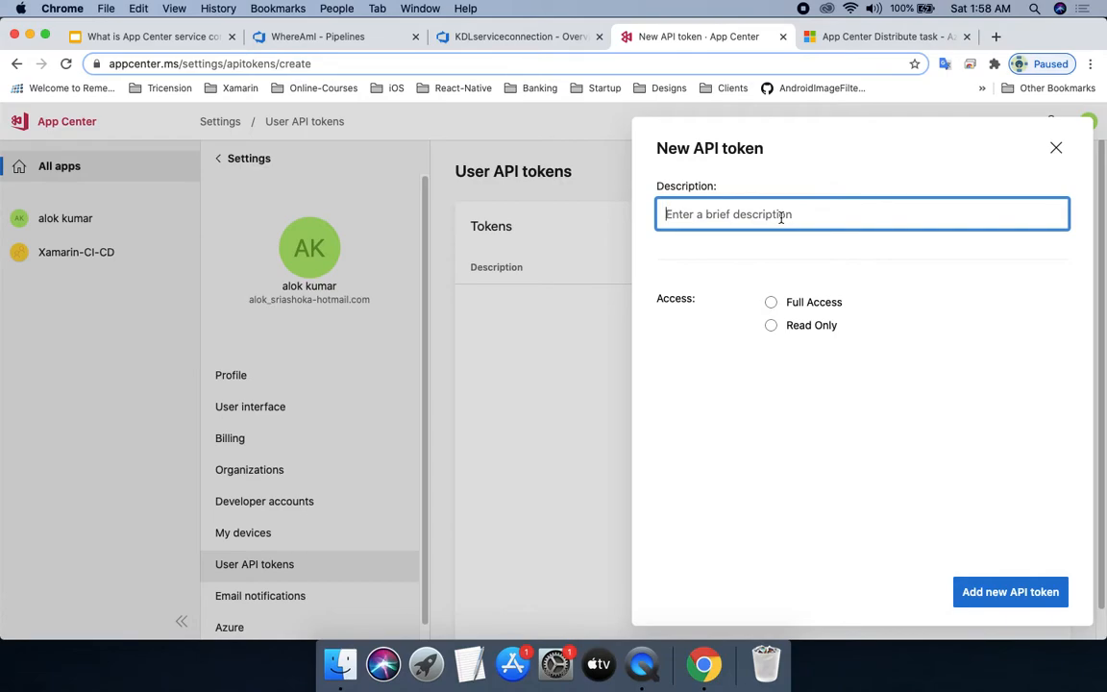
text(A)
key(BackSpace)
text(t)
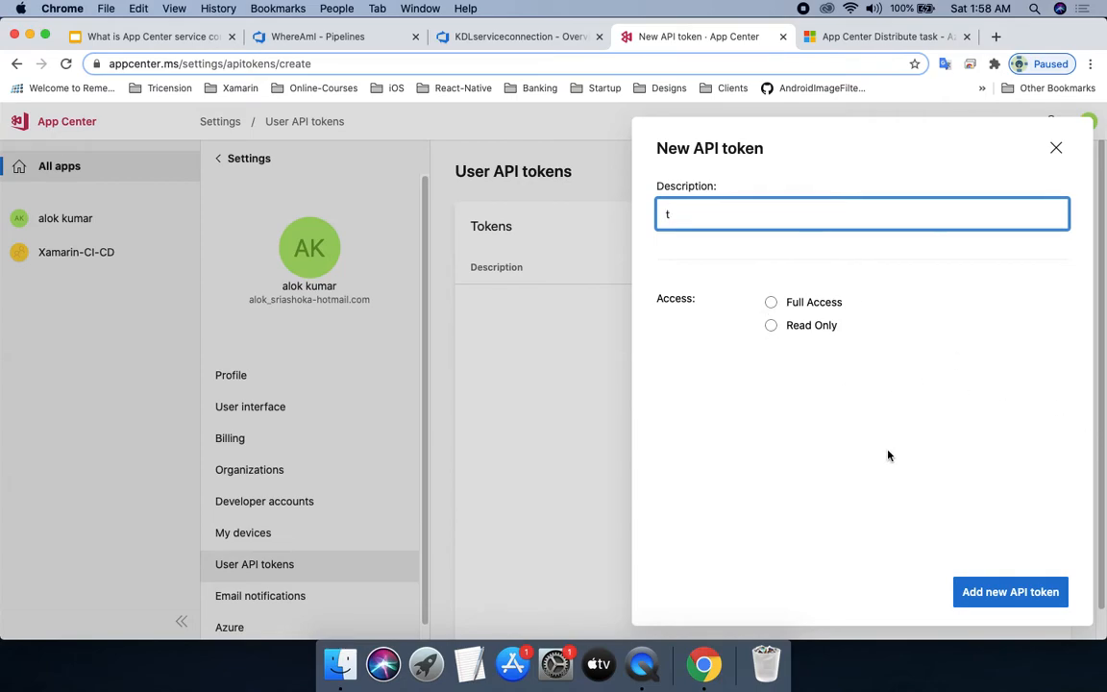
key(BackSpace)
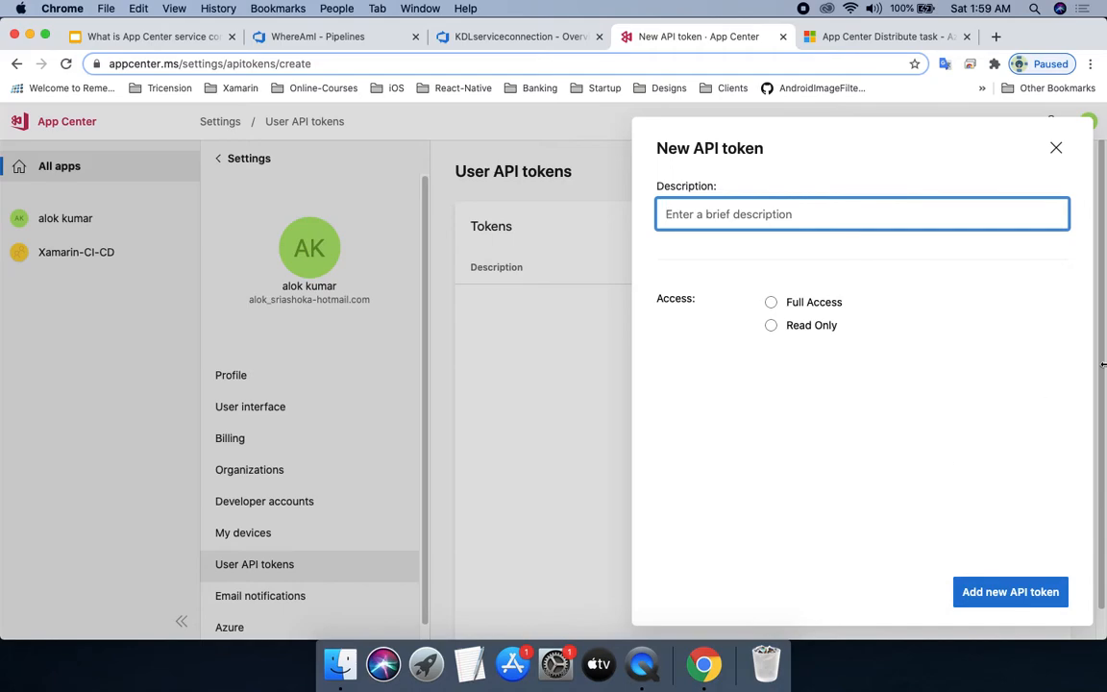
click(1056, 150)
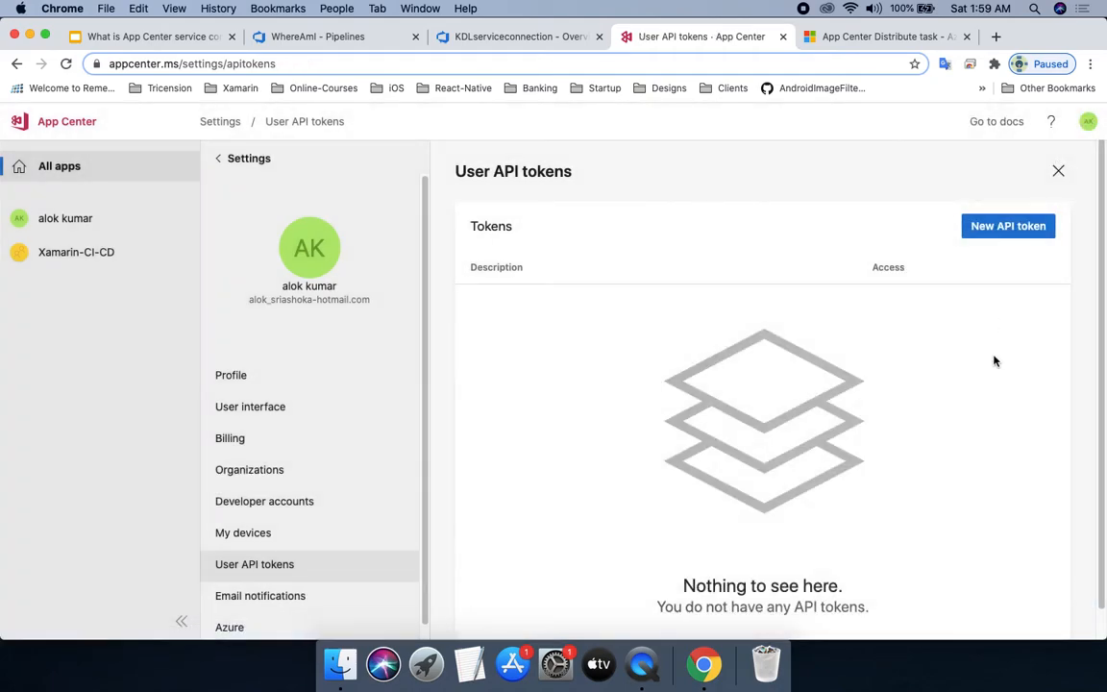
Step: Open the App API tokens settings of the Android WhereAmI app in the Xamarin-CI-CD organization
click(92, 260)
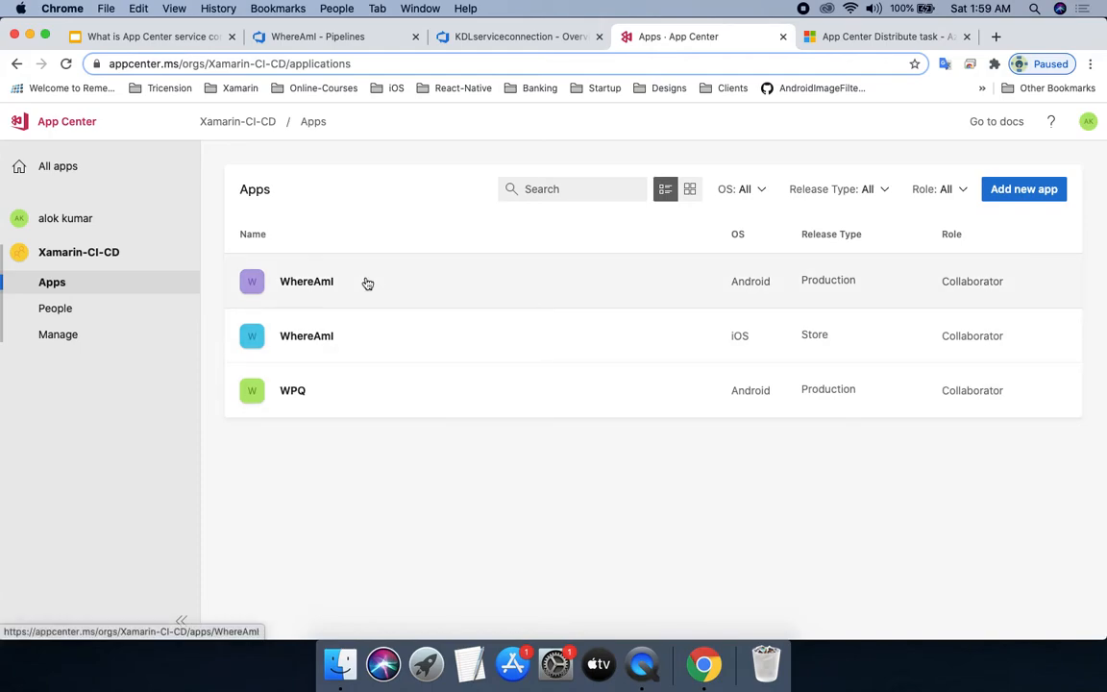
click(367, 284)
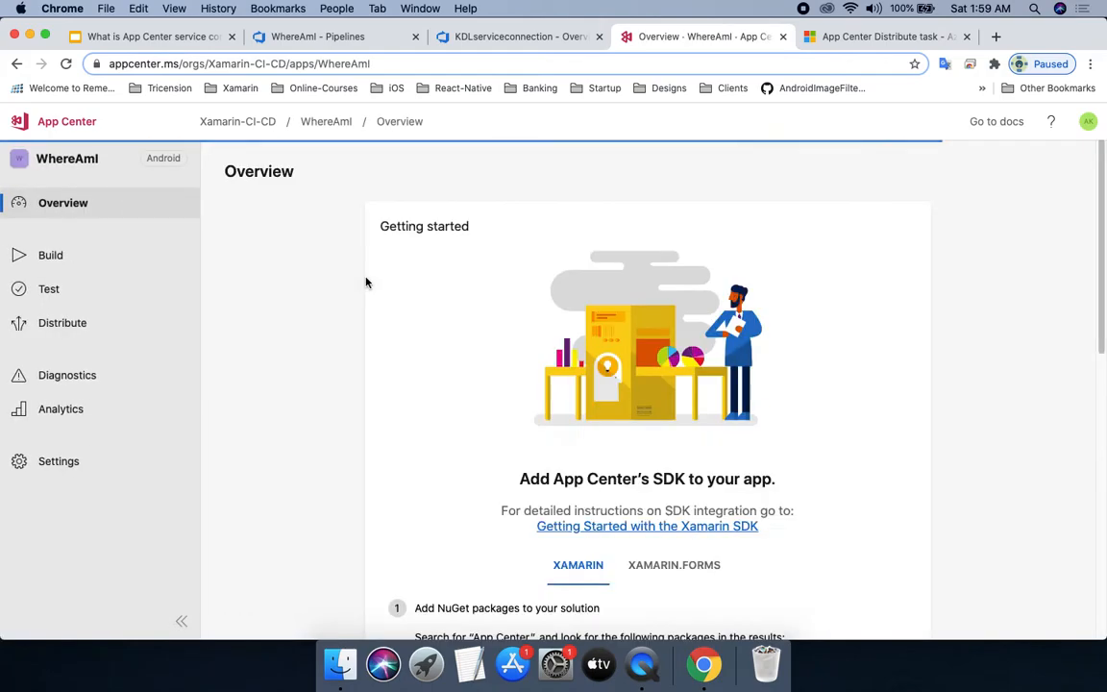
click(72, 462)
scroll(846, 463, down, 5)
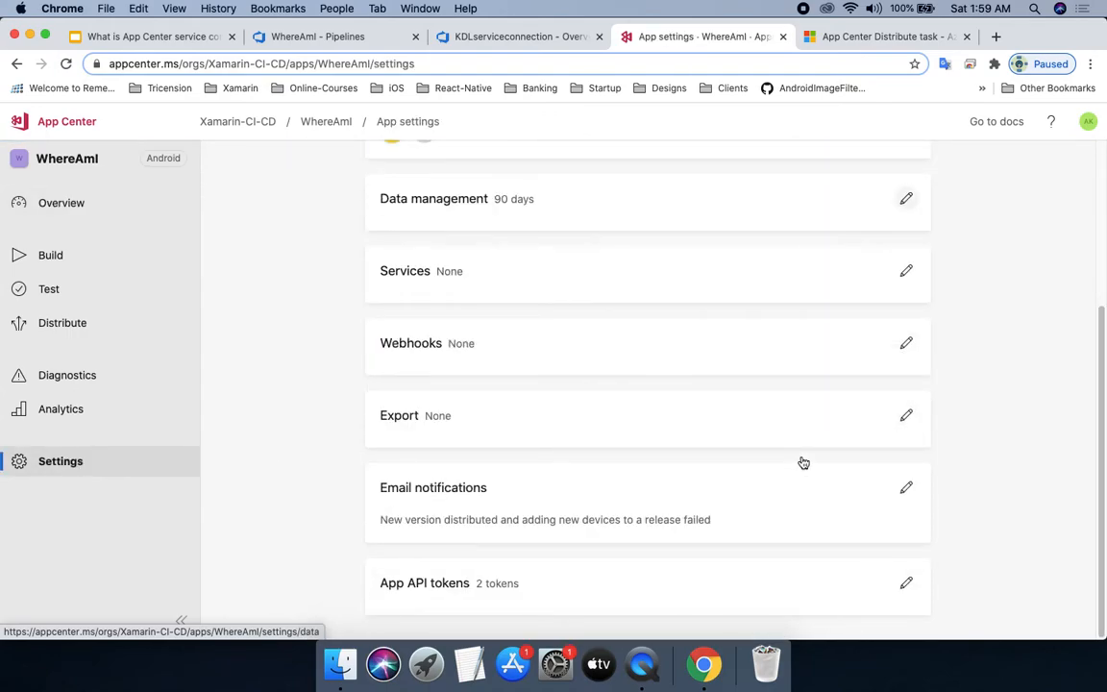
click(584, 583)
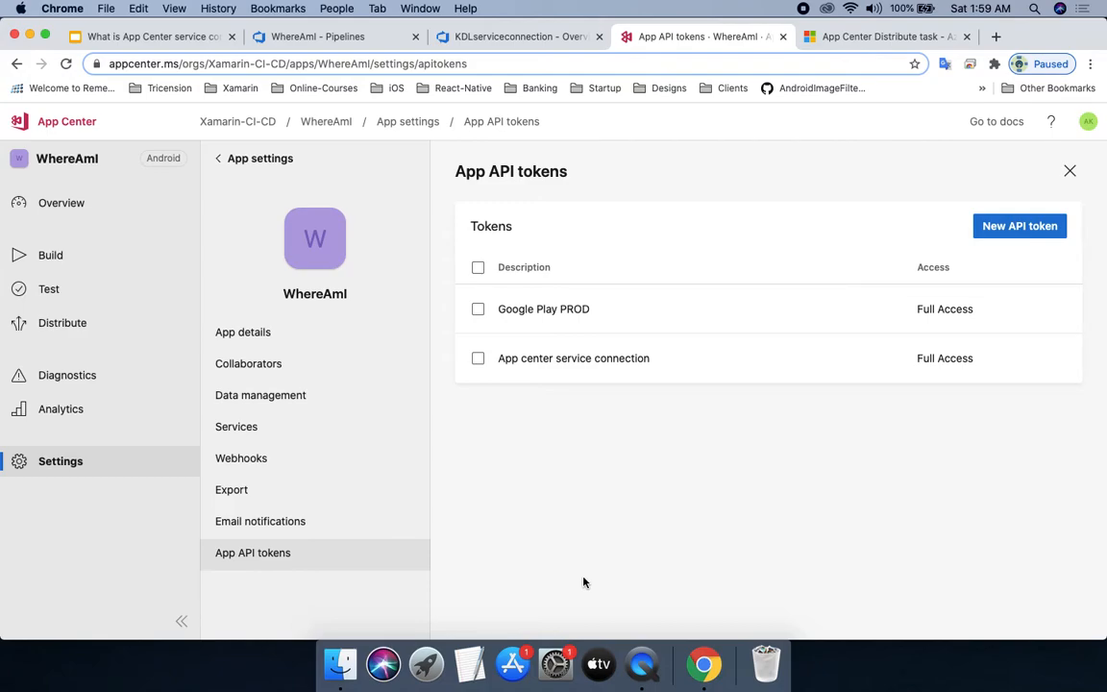
Step: Create a new app API token described as "App Center Service con" with Full Access
click(1004, 231)
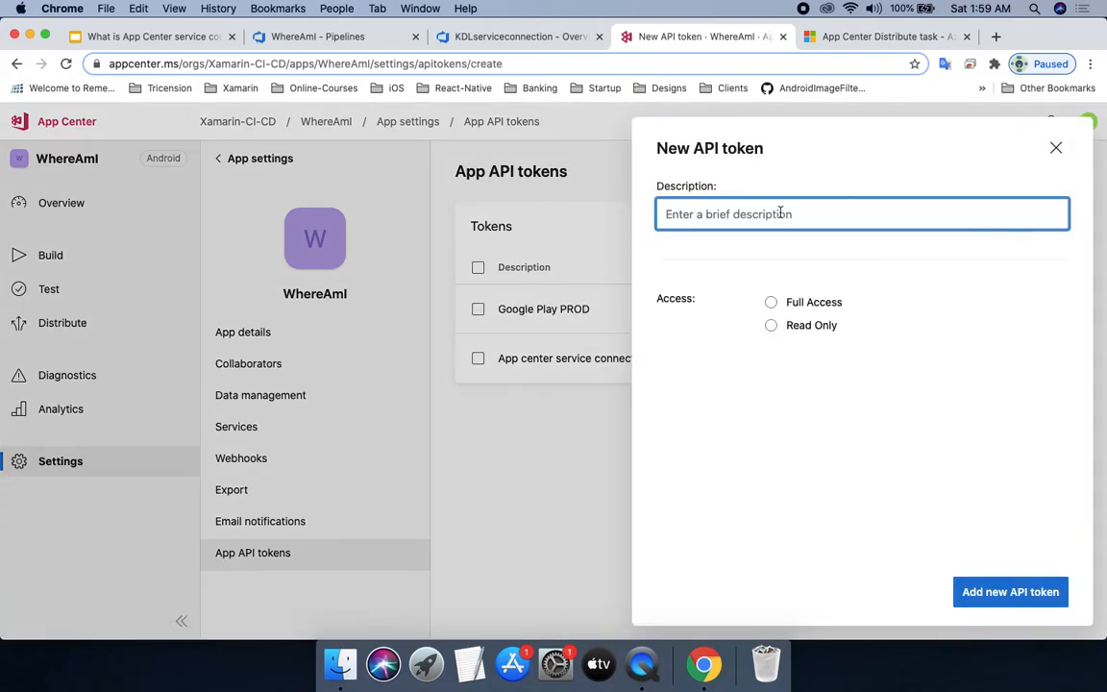
click(748, 214)
text(App)
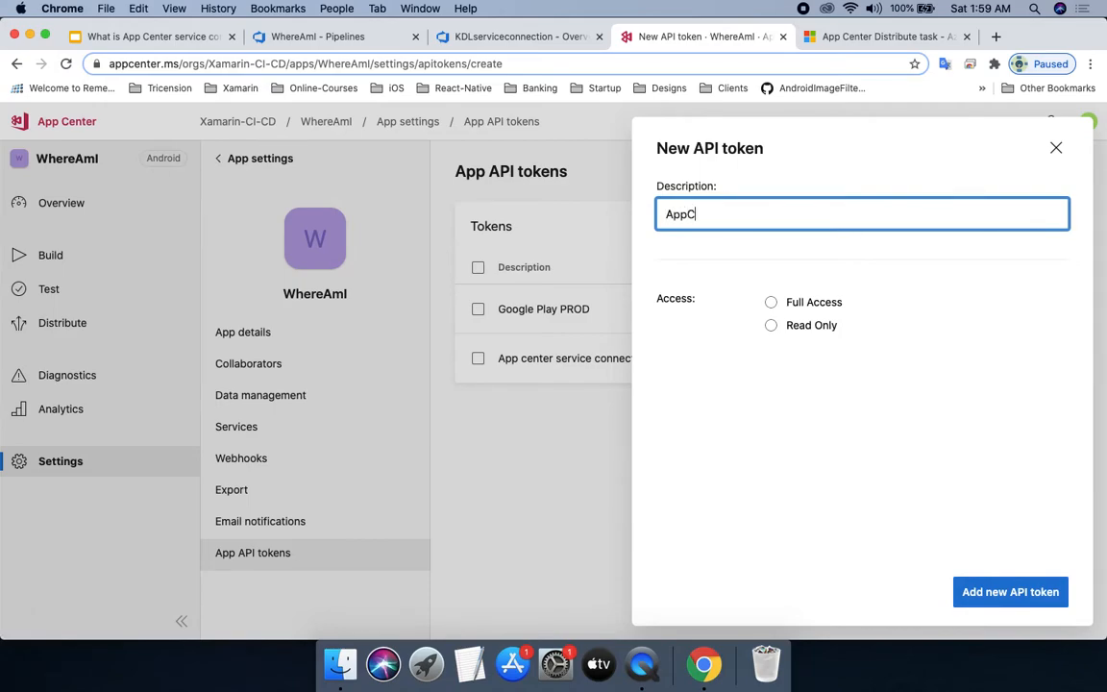
text( Ce)
text(nter)
text(Service c)
text(p)
text(on)
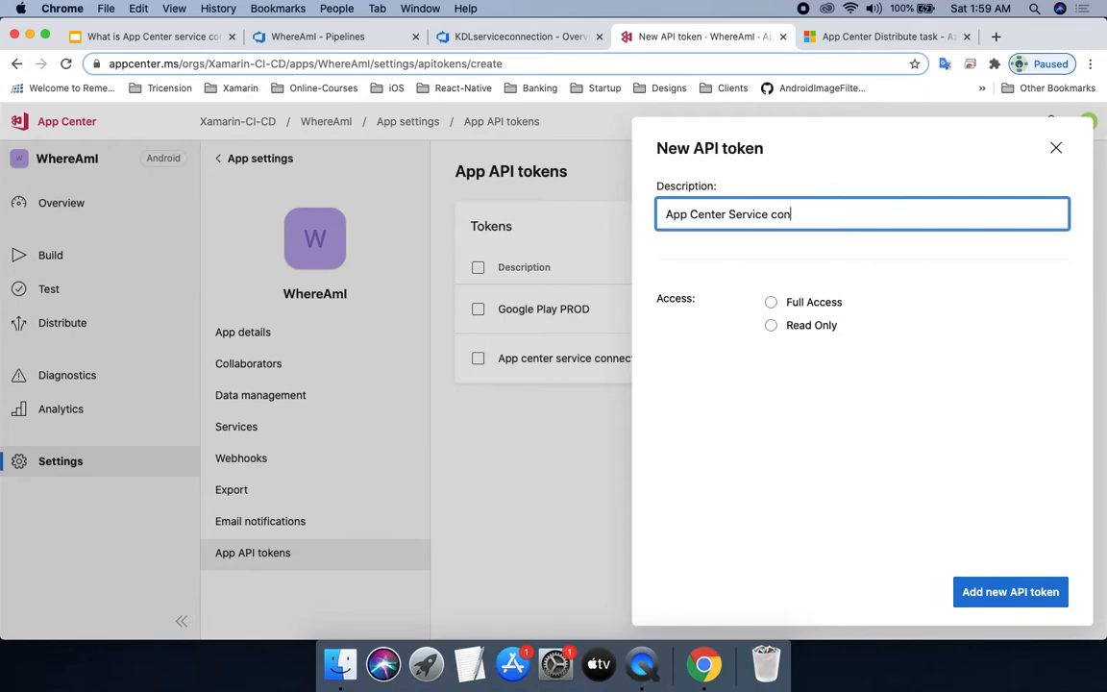
click(772, 303)
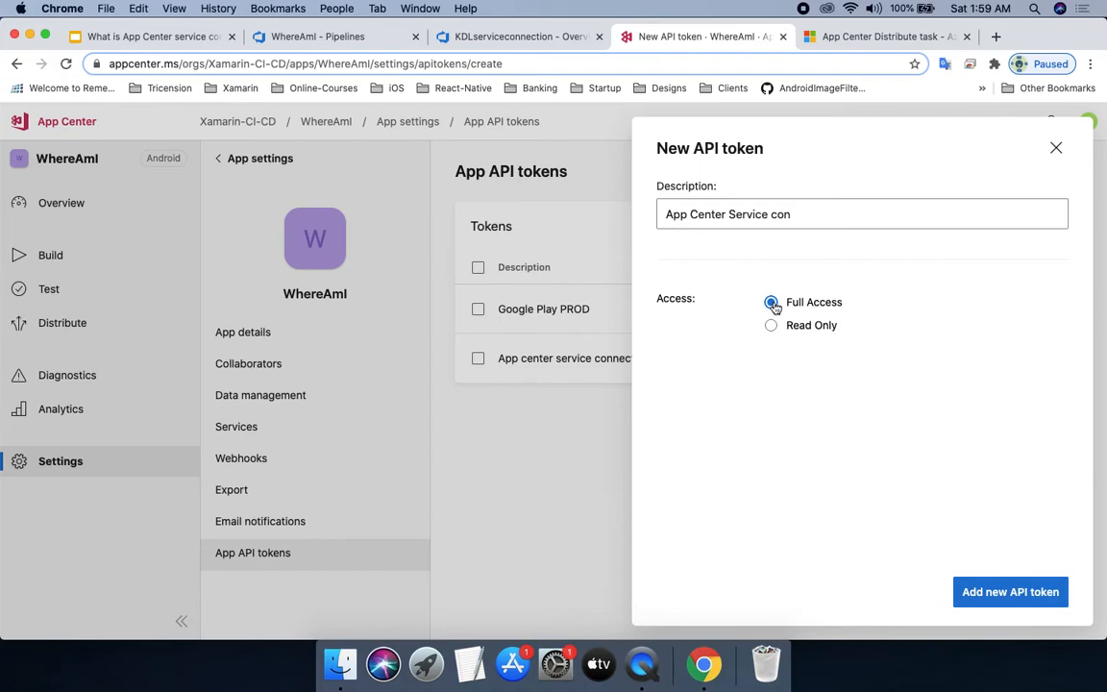
click(1015, 593)
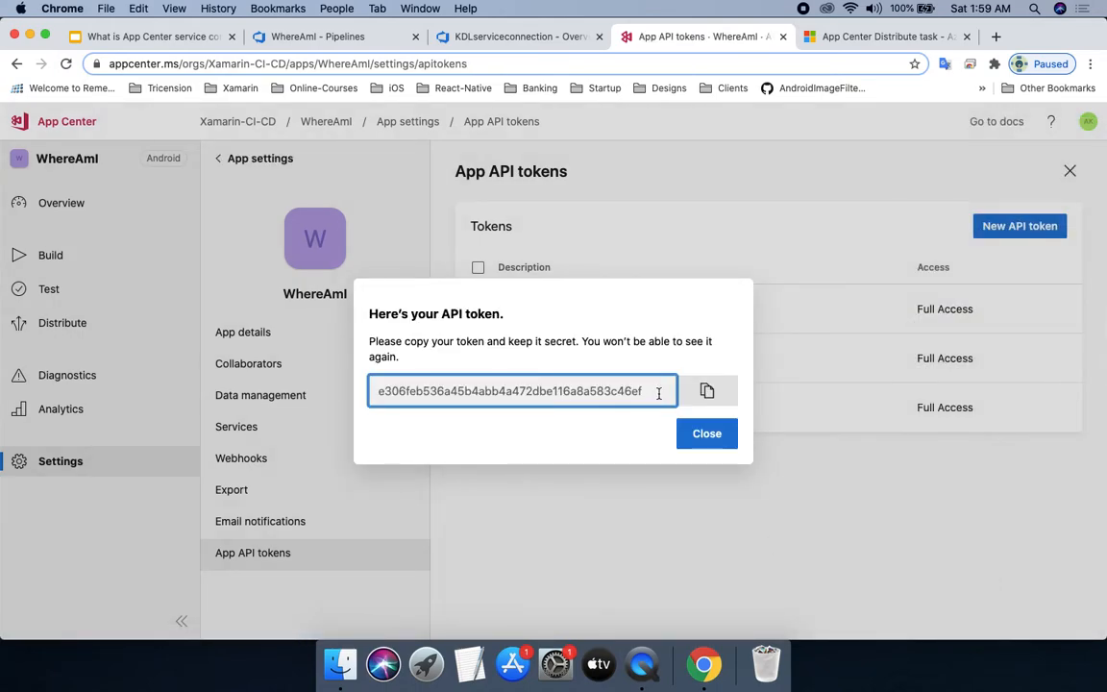
Step: Copy the generated API token, paste it into a blank TextEdit document, and dismiss the token dialog in Chrome
click(712, 392)
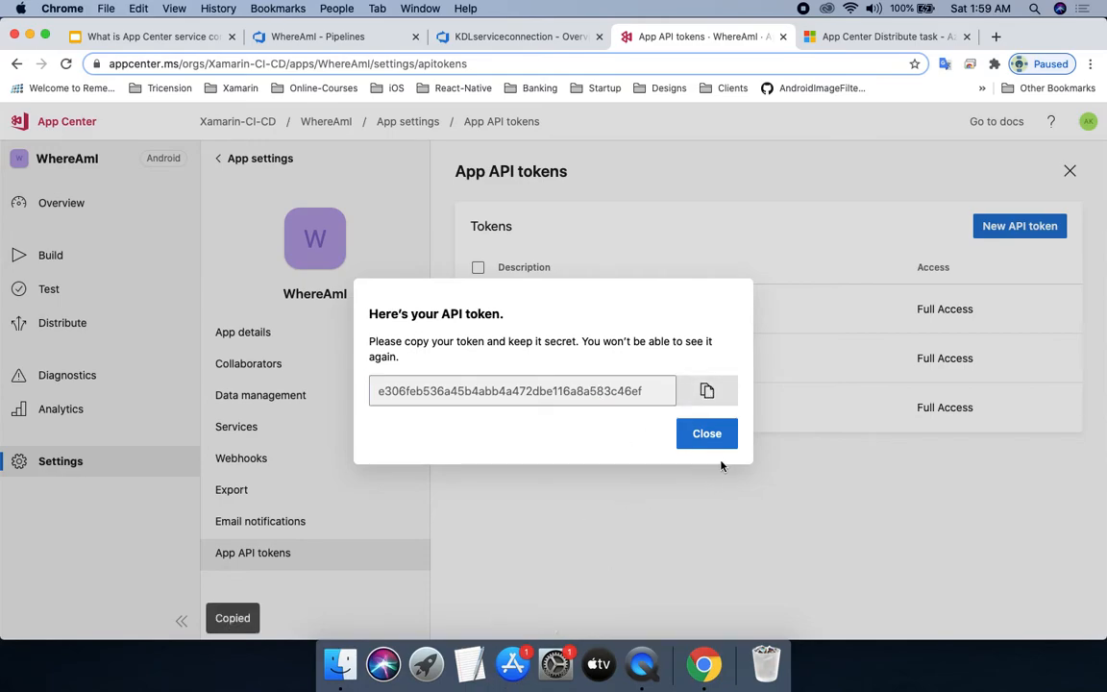
click(464, 665)
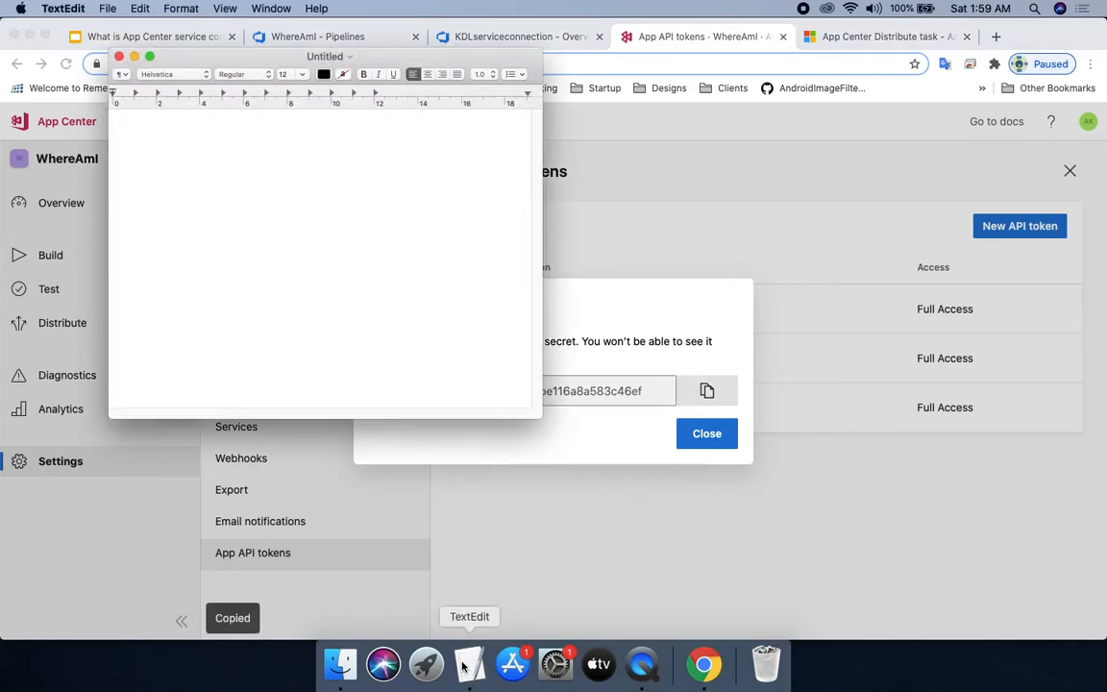
click(284, 240)
key(super+v)
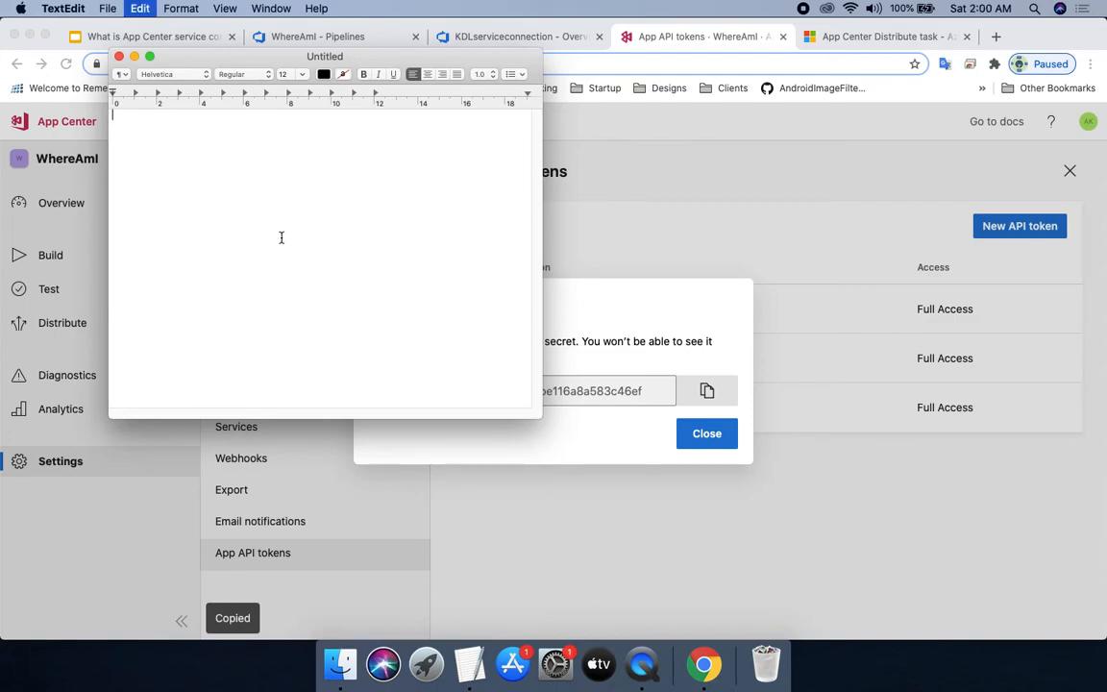
drag(373, 117, 111, 117)
click(766, 488)
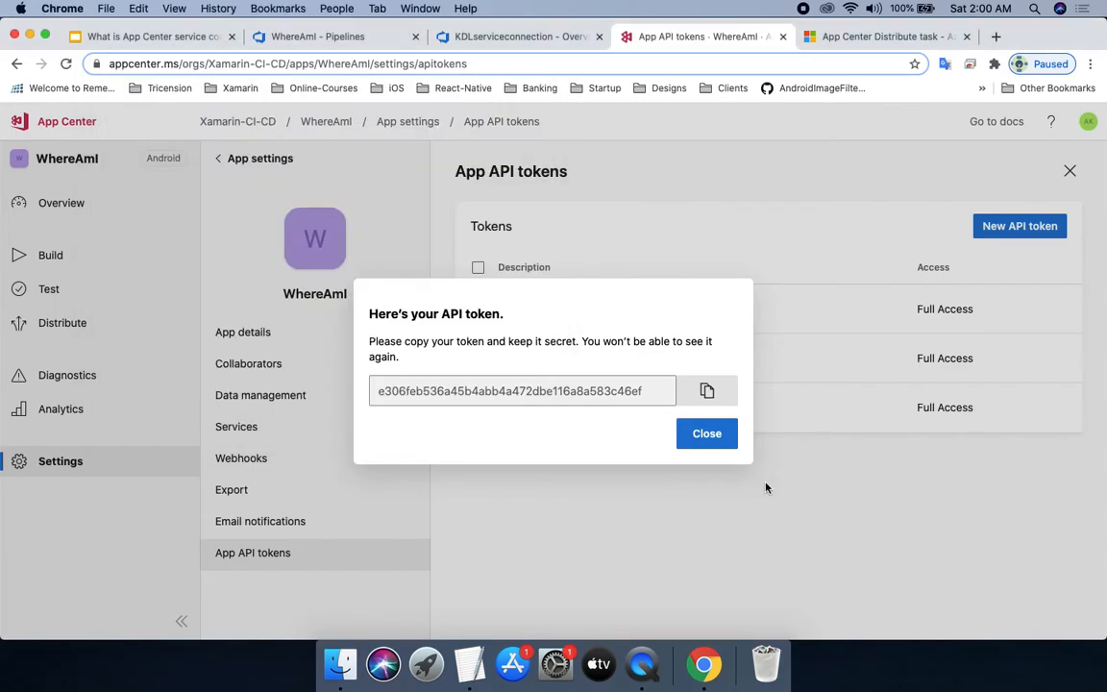
click(707, 433)
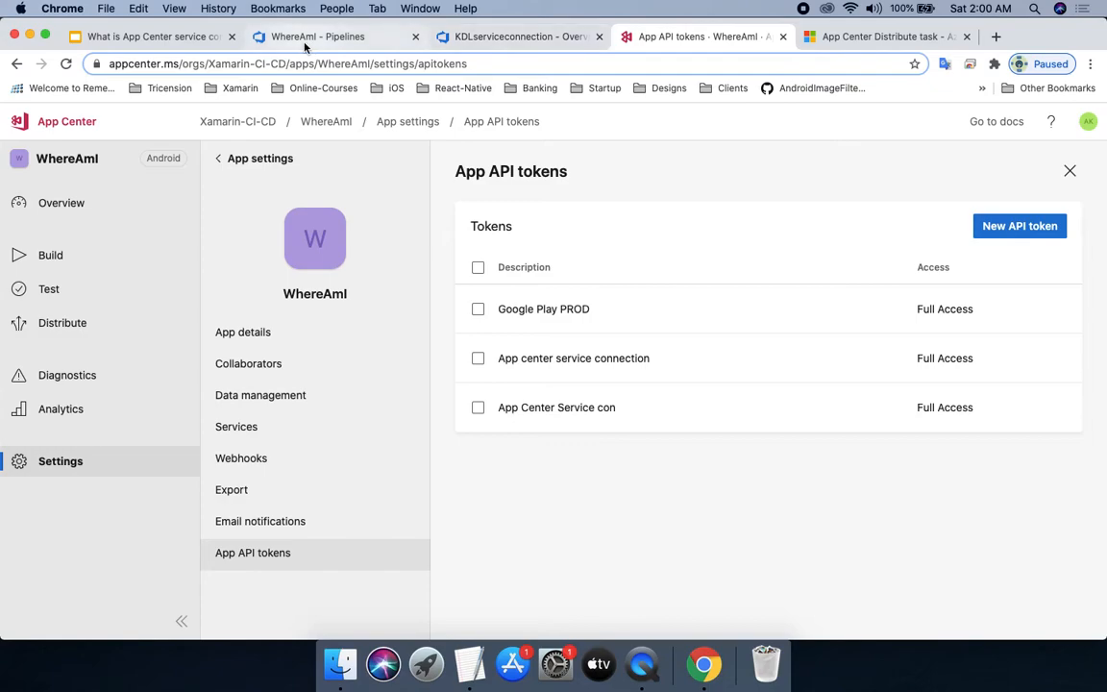
Step: Switch to Azure DevOps and open the Service connections page in the WhereAmI project settings
click(448, 43)
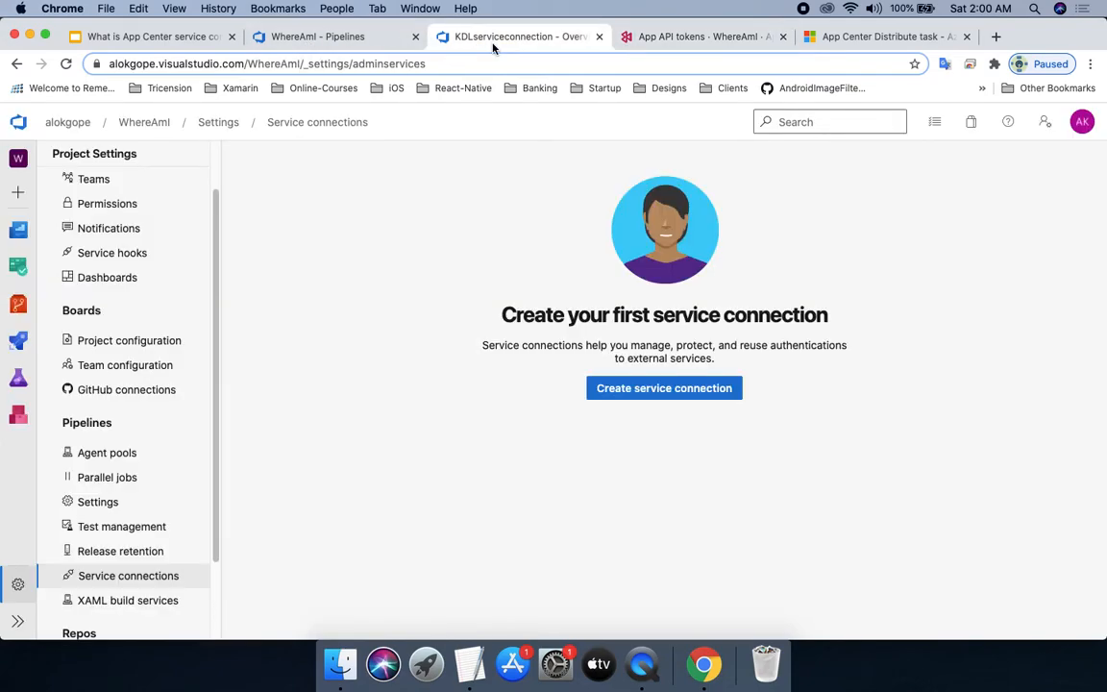
drag(216, 488, 217, 404)
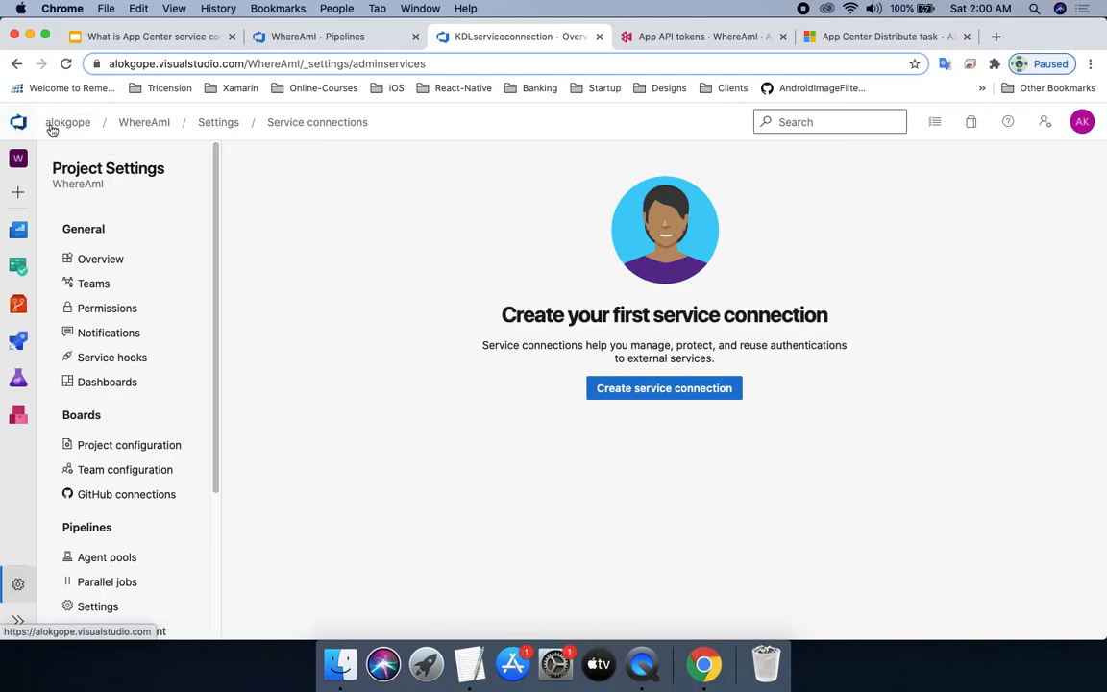
click(19, 586)
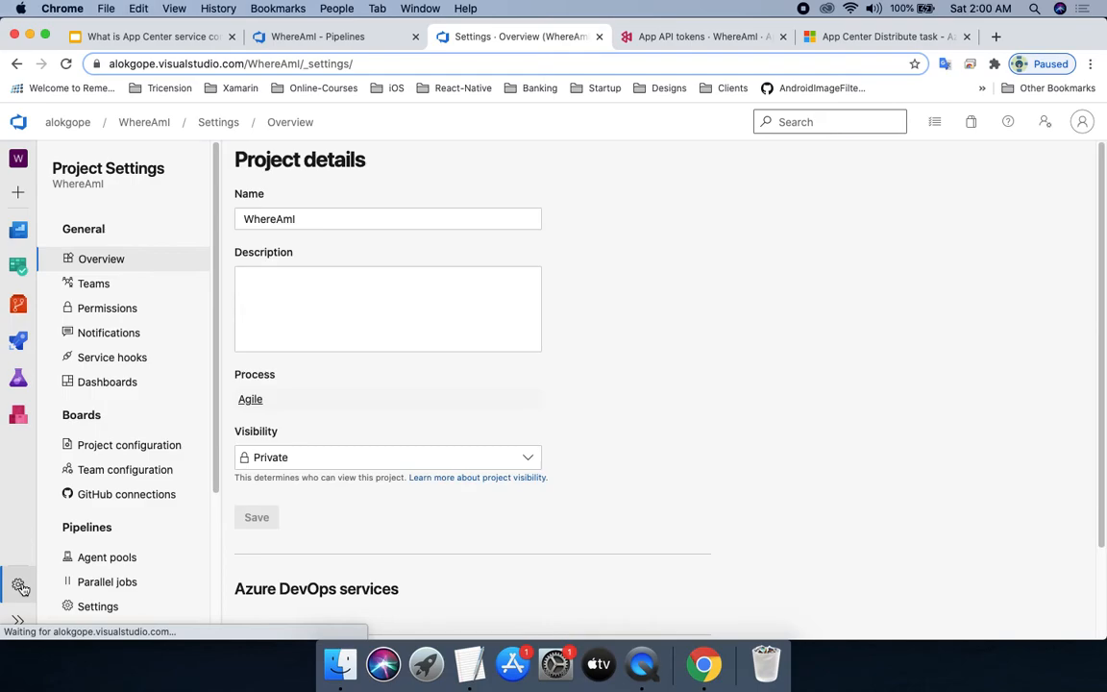
drag(212, 412, 198, 549)
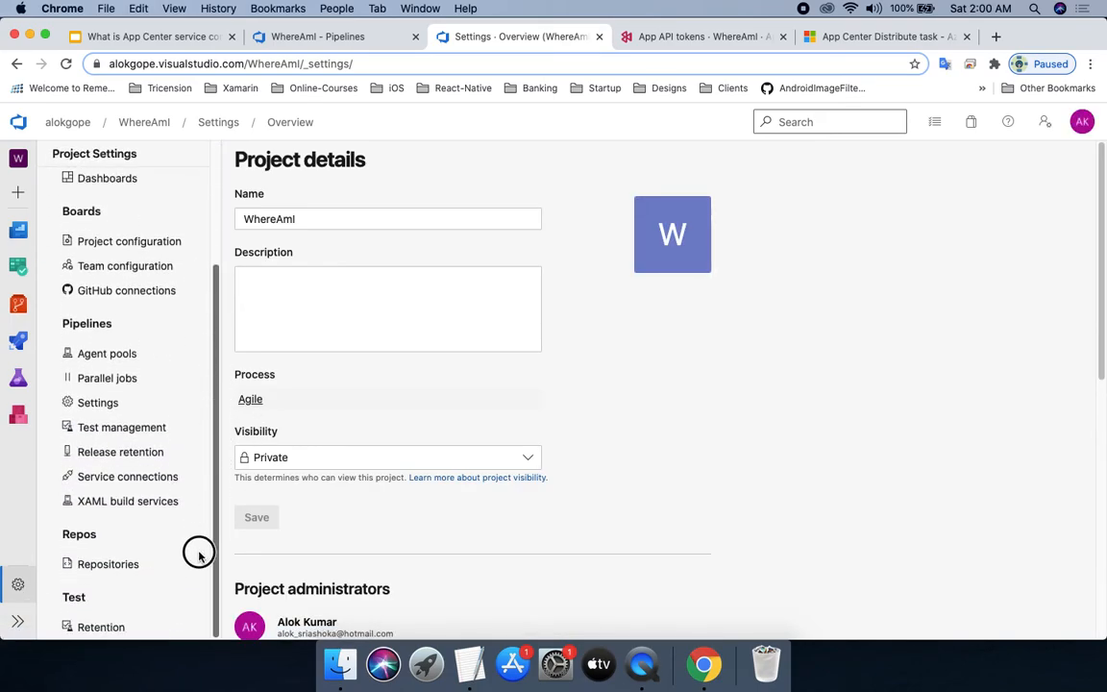
click(115, 478)
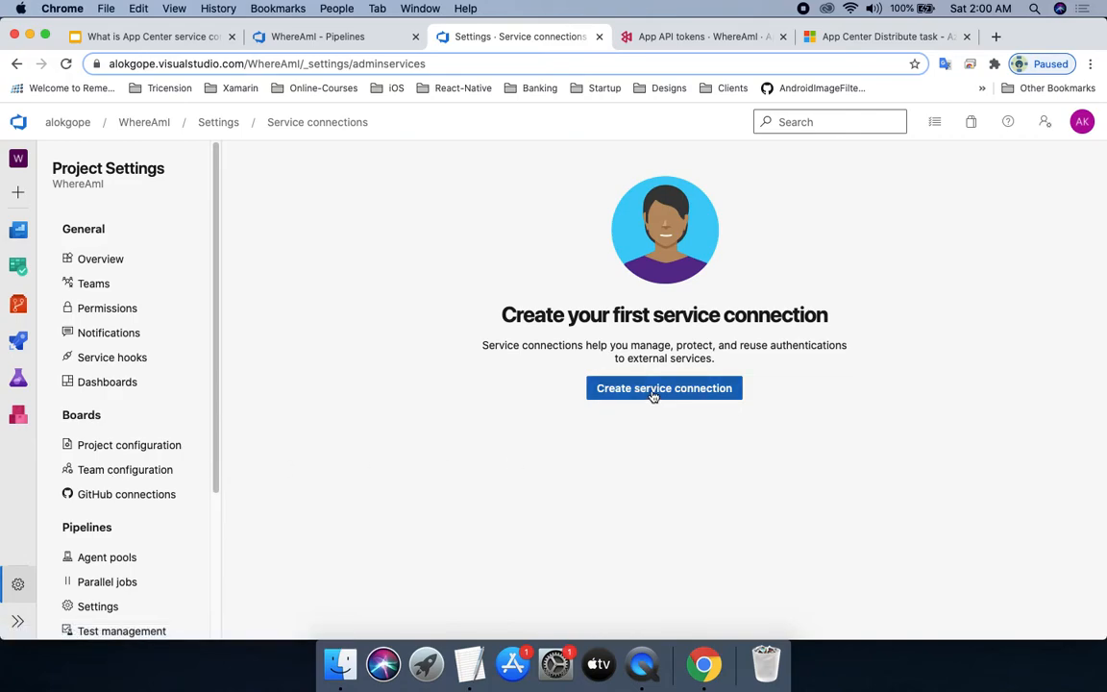
Step: Start a new service connection of type Visual Studio App Center and proceed to its details form
click(652, 390)
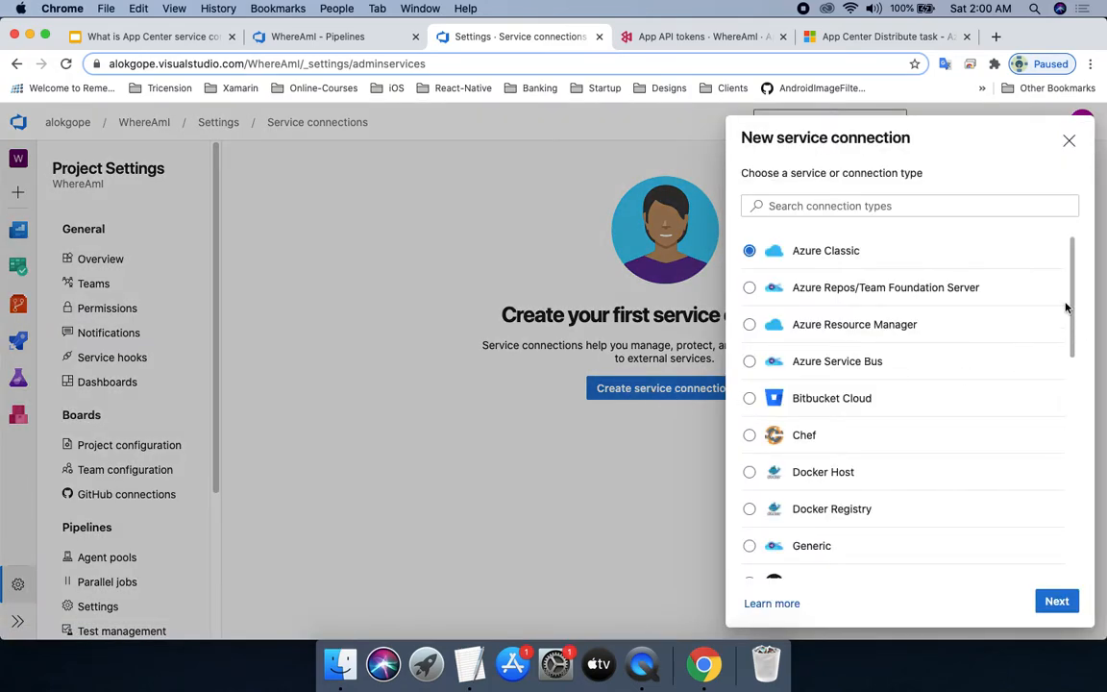
drag(1069, 293, 1063, 514)
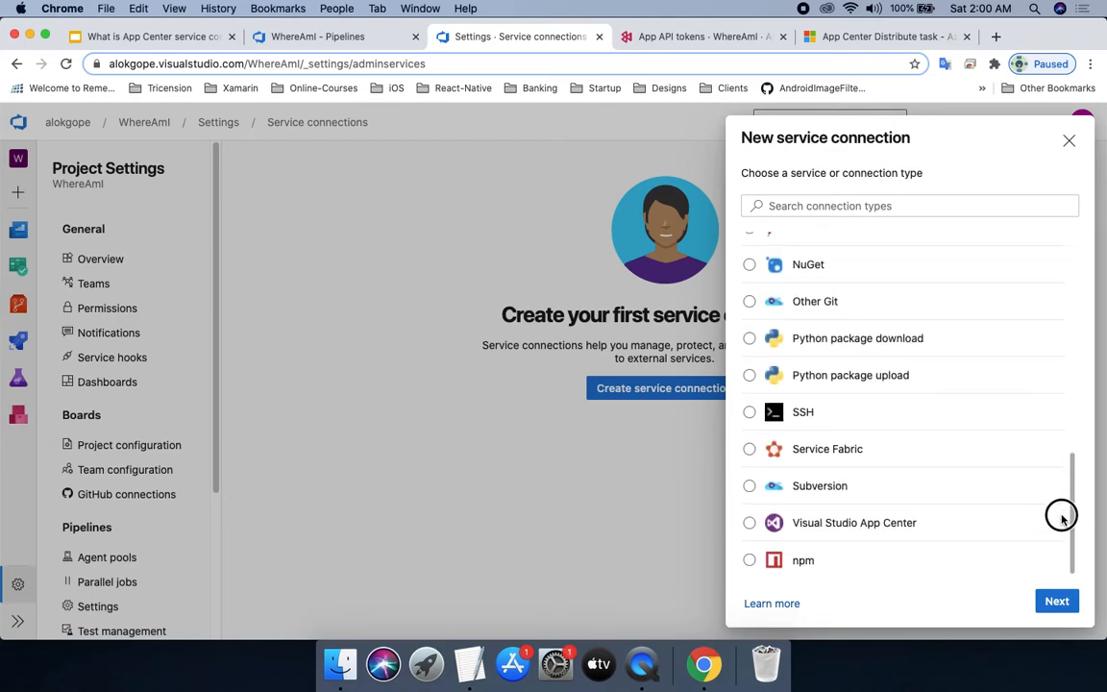
click(754, 528)
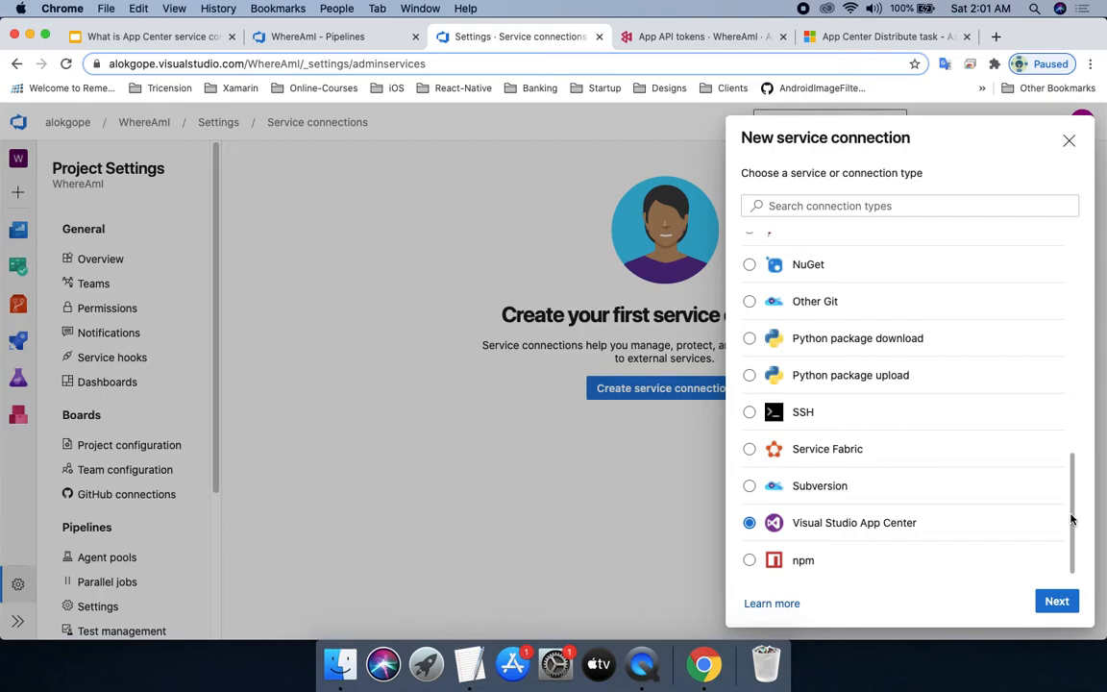
click(1065, 607)
Step: Paste the copied App Center token as the API Token of the new service connection
click(771, 324)
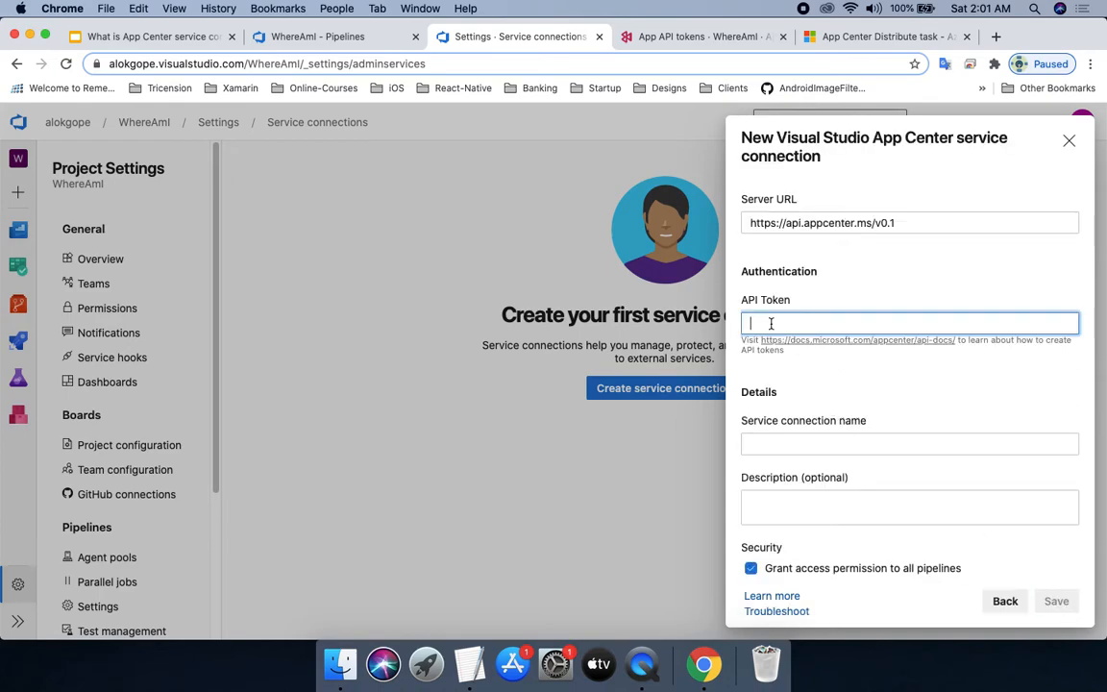
text(••)
key(BackSpace)
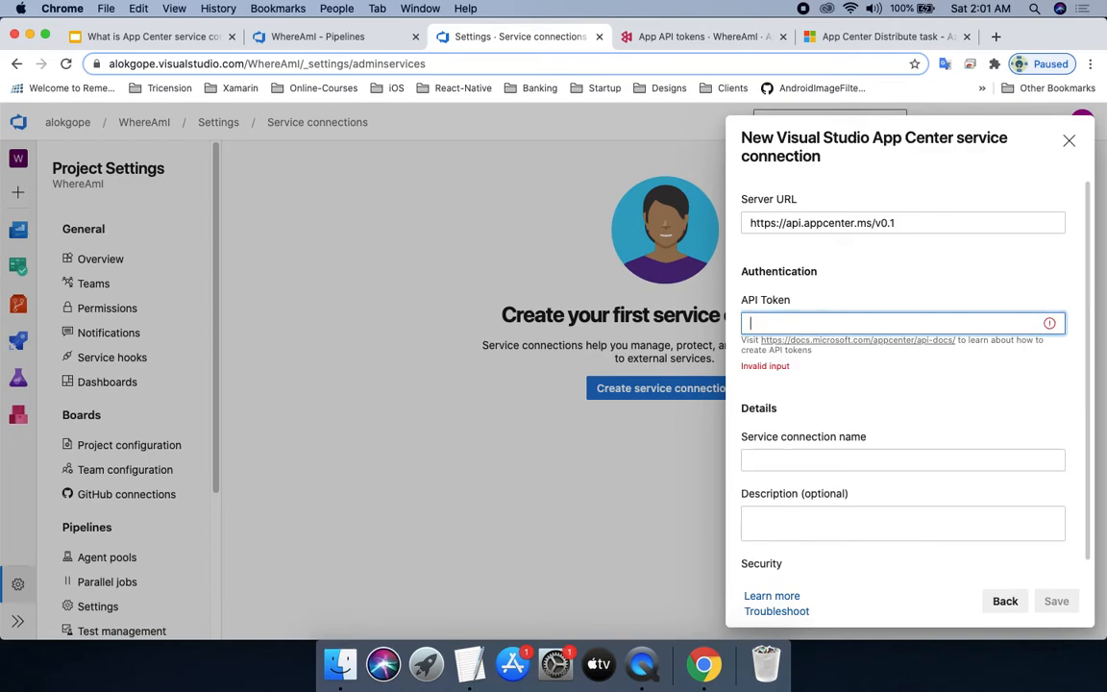
key(super+v)
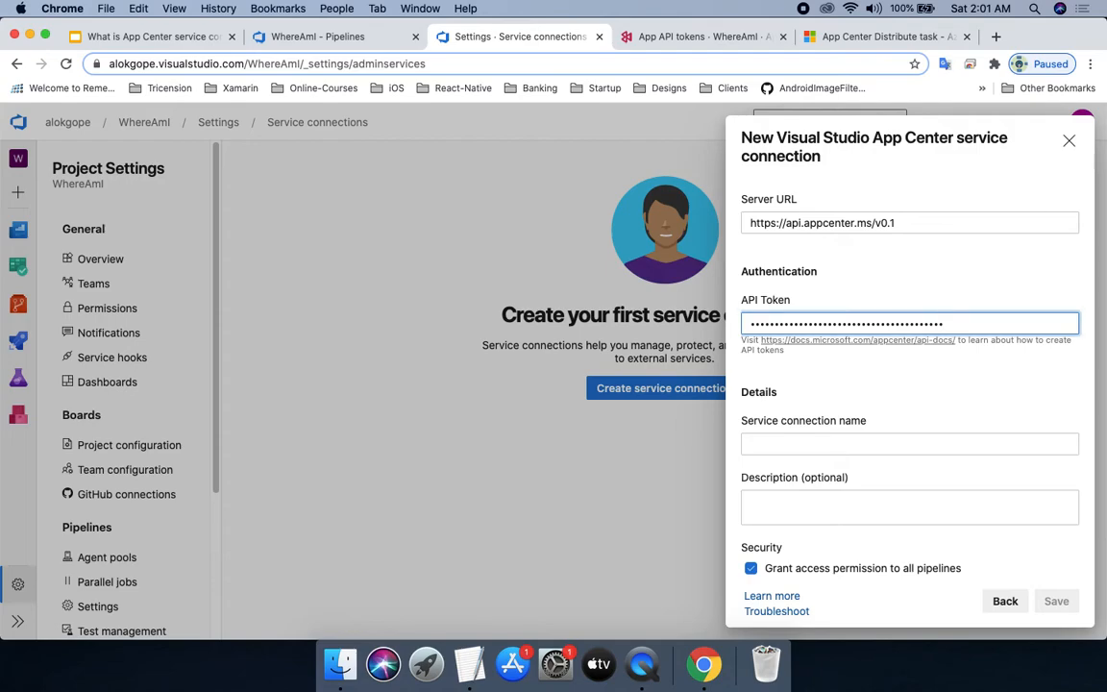
Step: Reload the WhereAmI pipeline editor and check the available service connections in the App Center distribute task
click(761, 442)
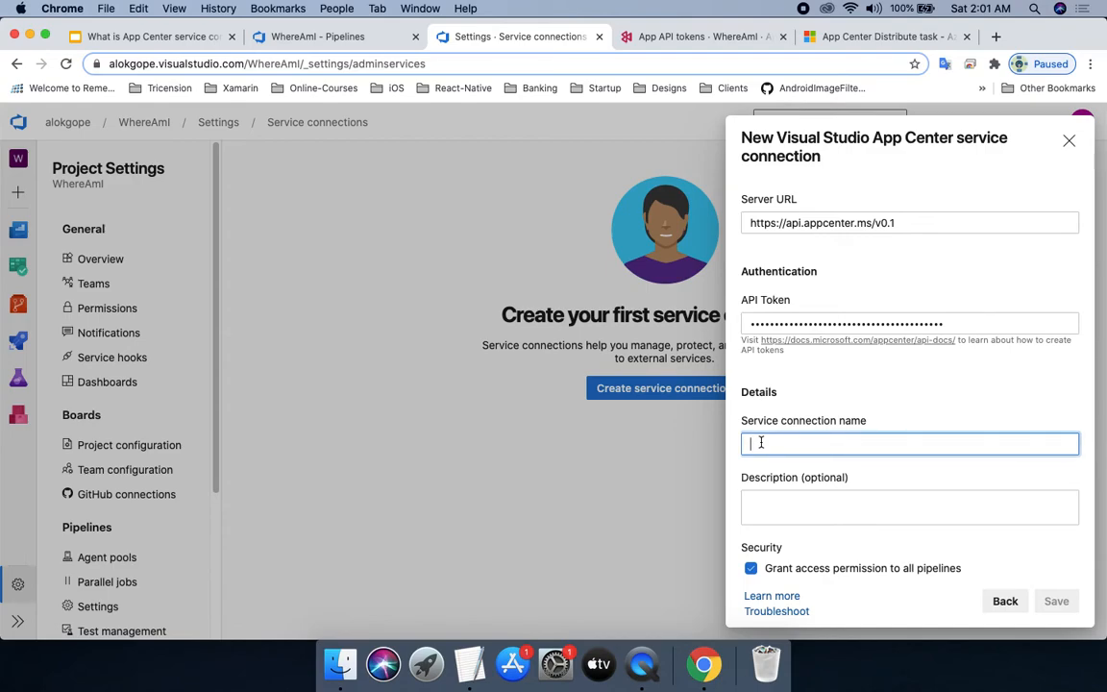
click(324, 39)
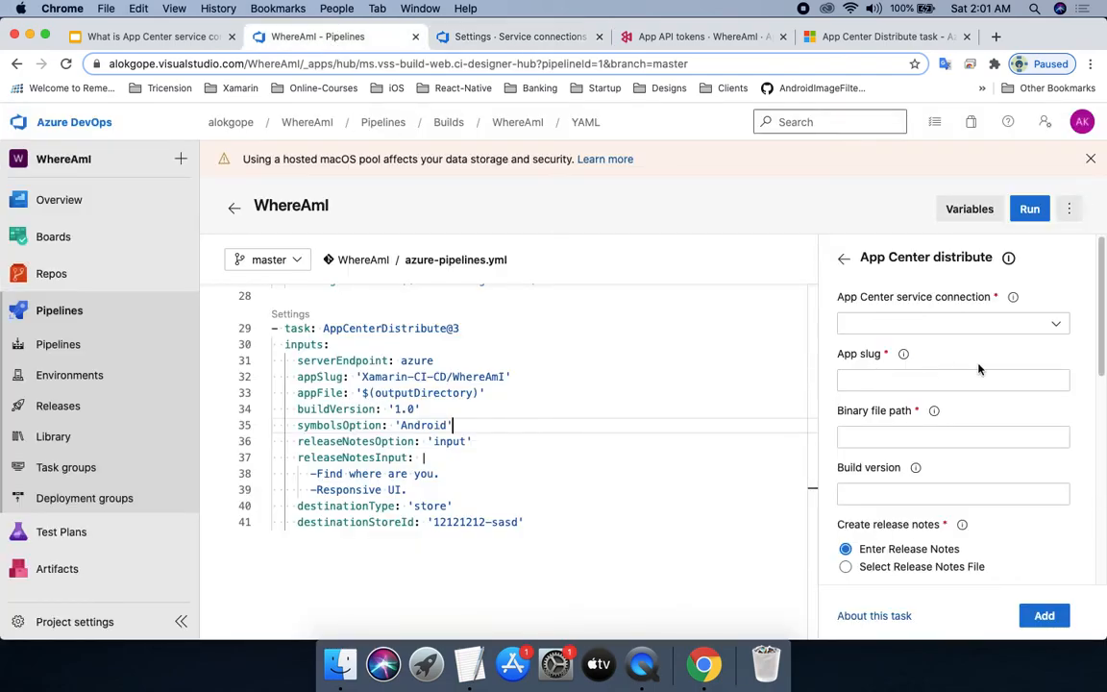
click(65, 65)
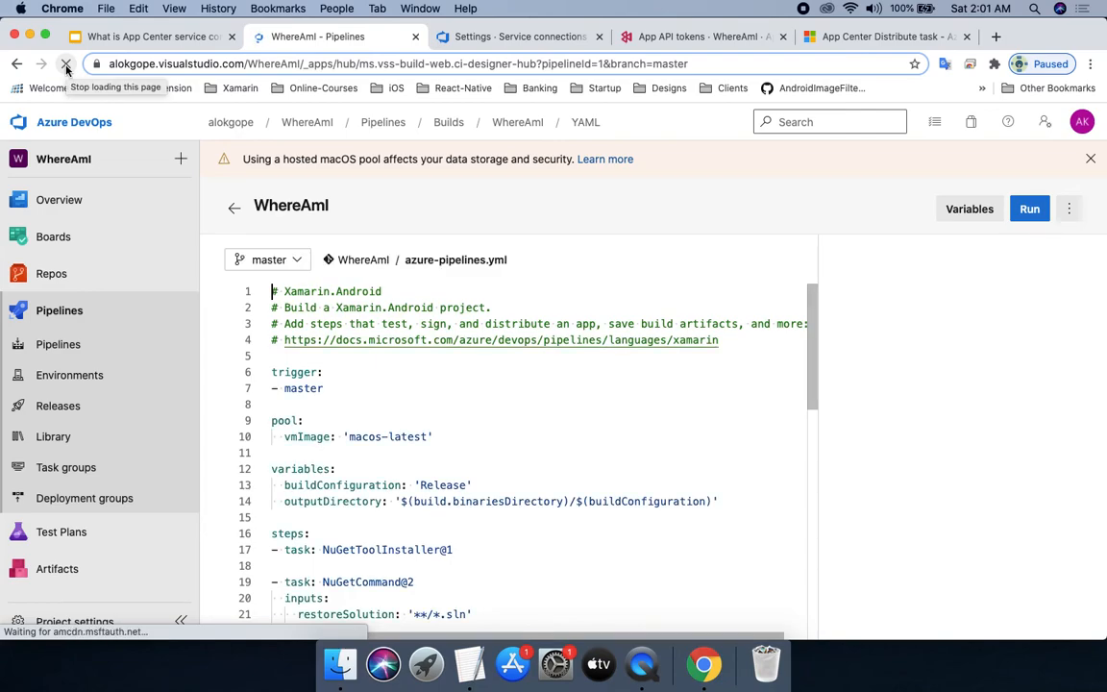
click(858, 473)
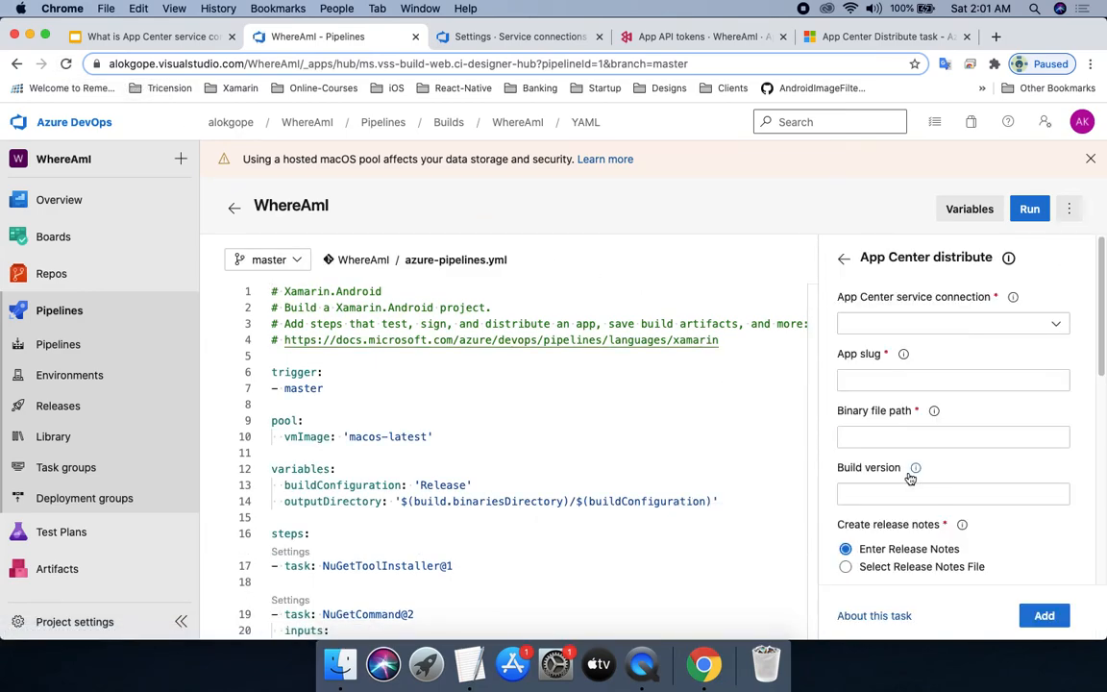
click(921, 323)
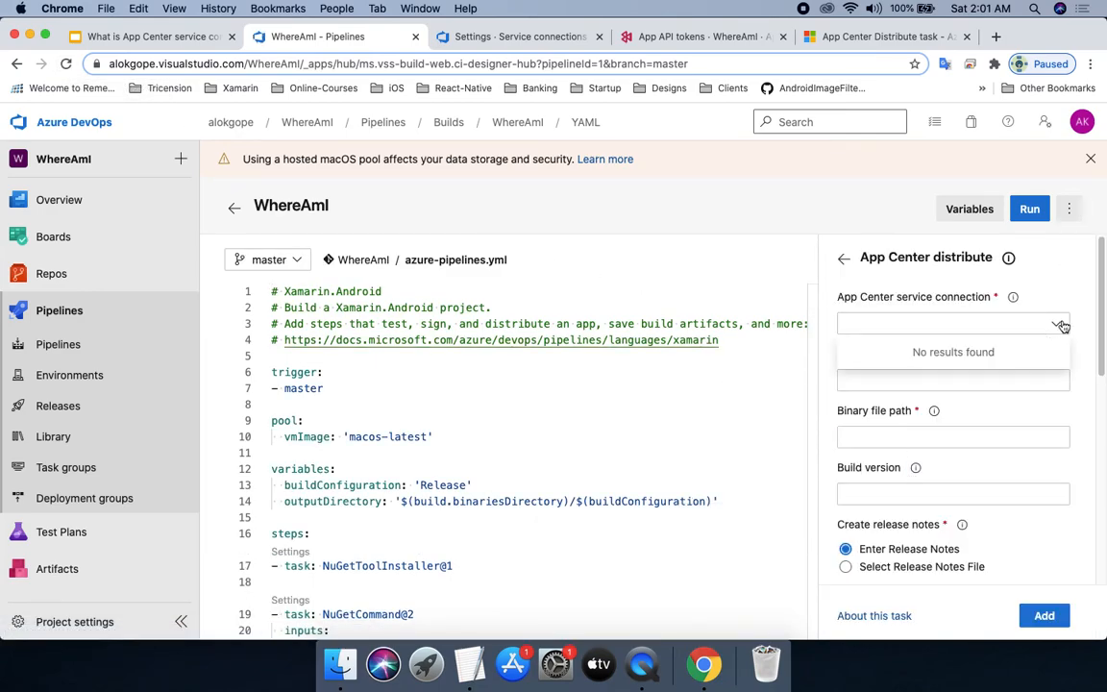
click(882, 327)
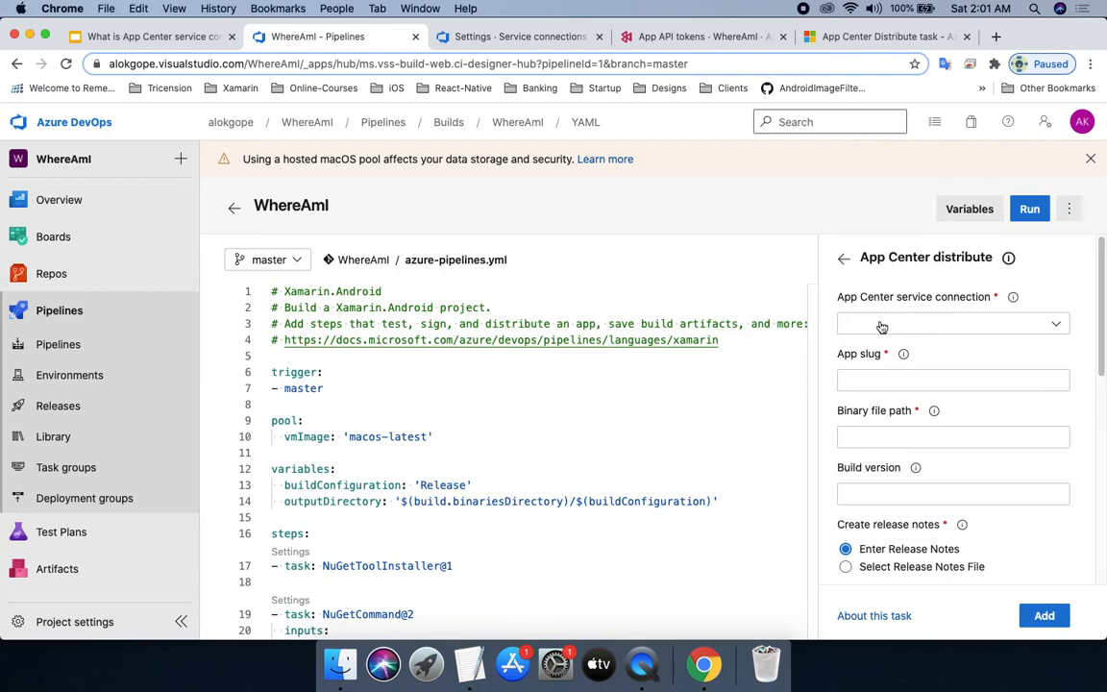
click(1058, 326)
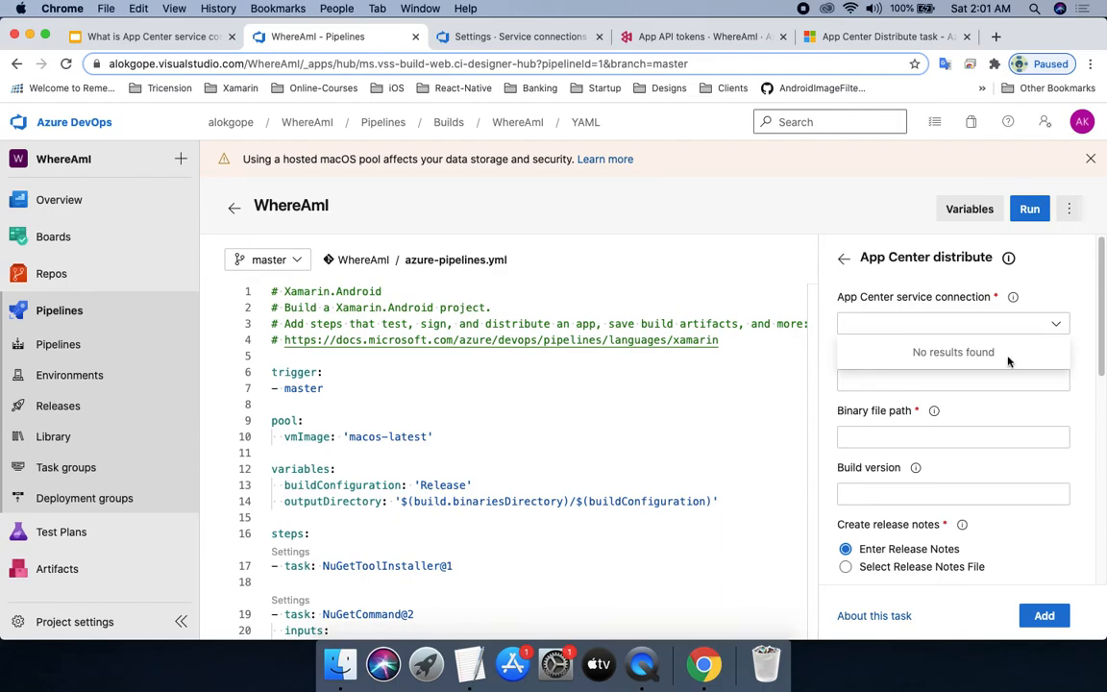
click(937, 266)
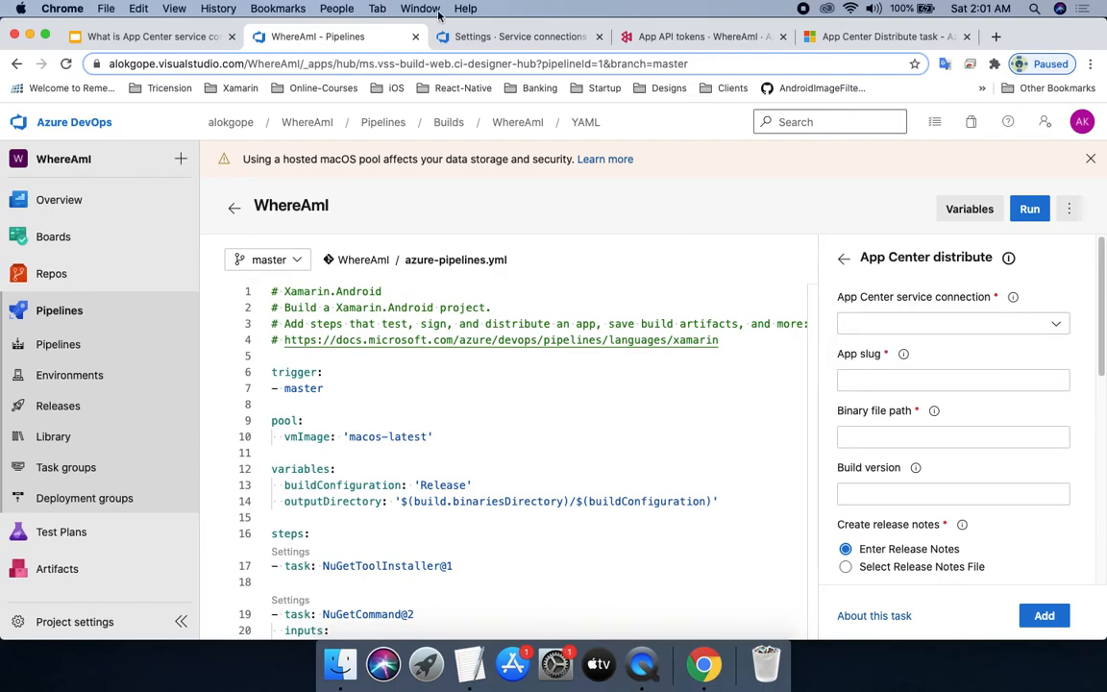
Step: Name the new service connection AppCenterServiceCon, describe it as "For KD Learning", and save it
click(504, 40)
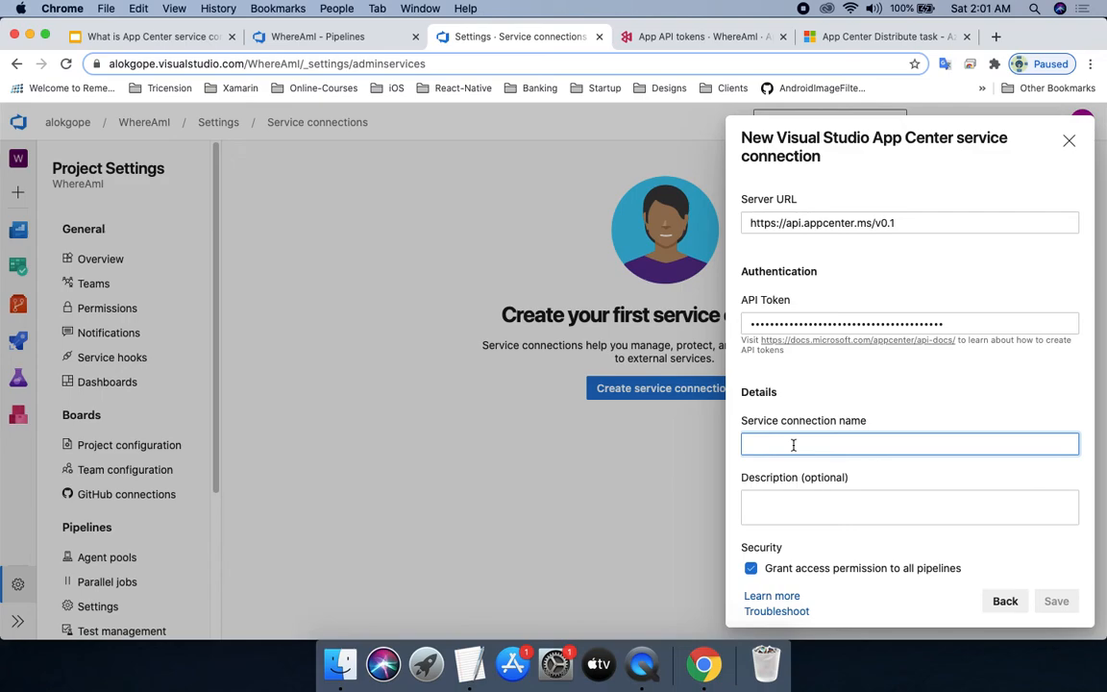
text(AppC)
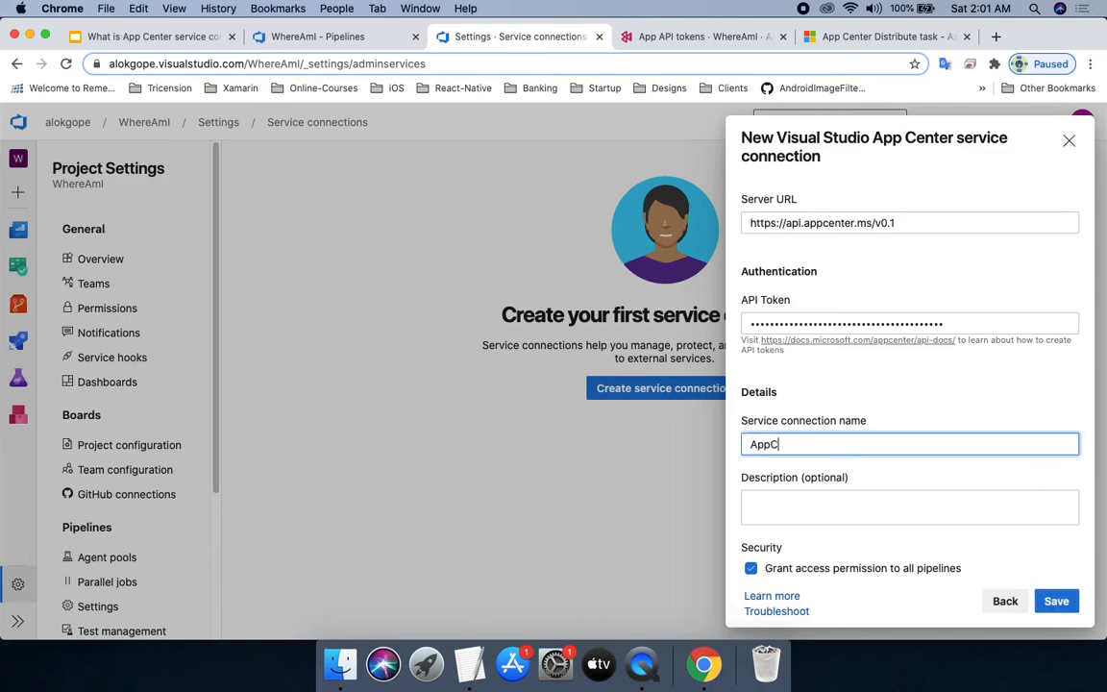
text(enter)
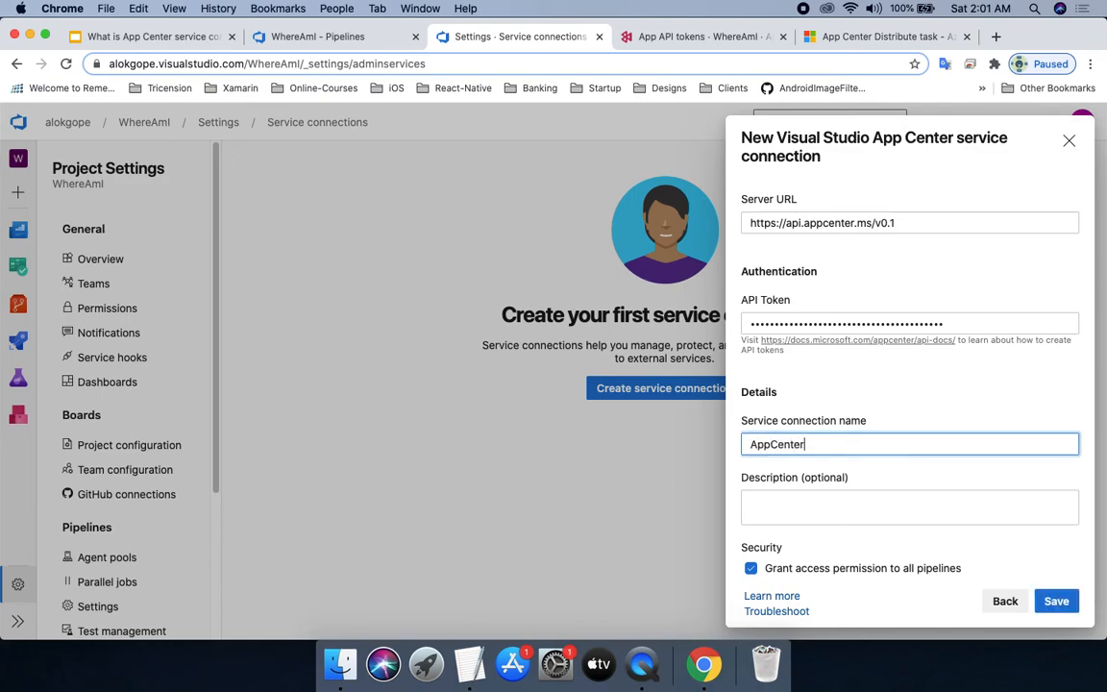
text(ServiceCon)
click(753, 507)
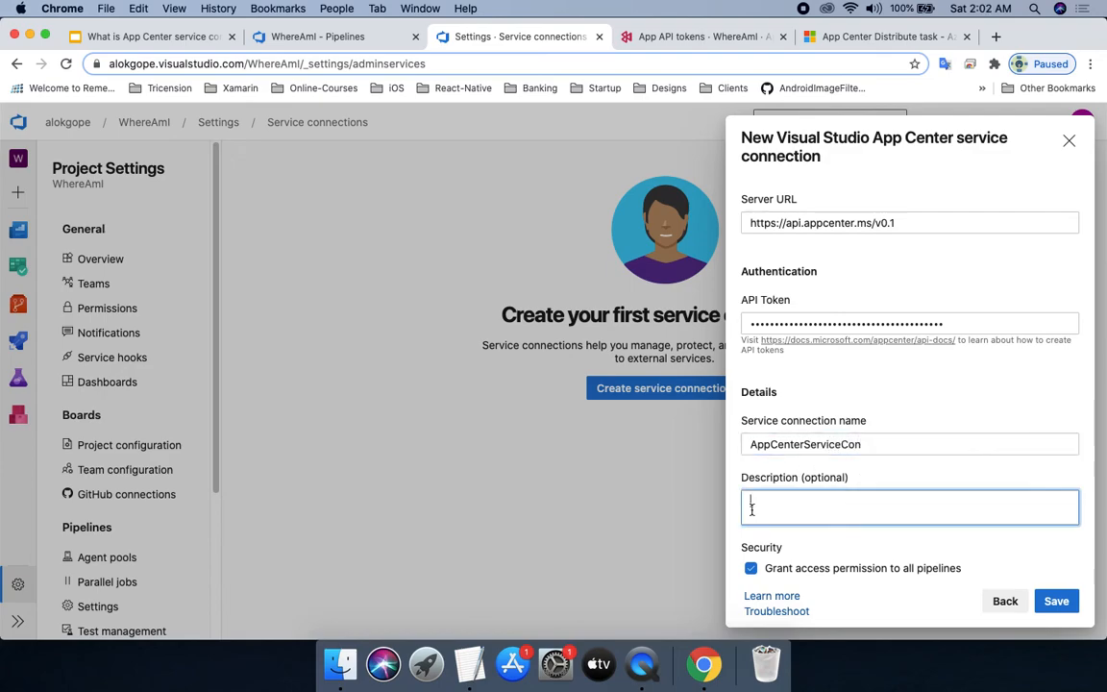
text(For KD Learning)
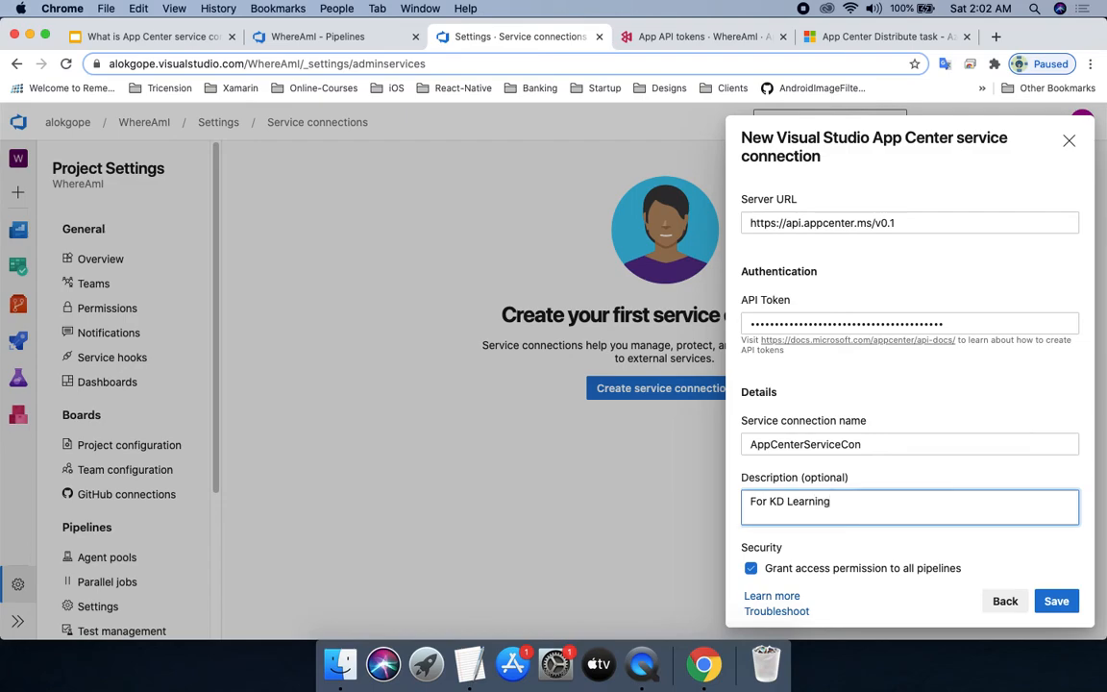
click(1061, 600)
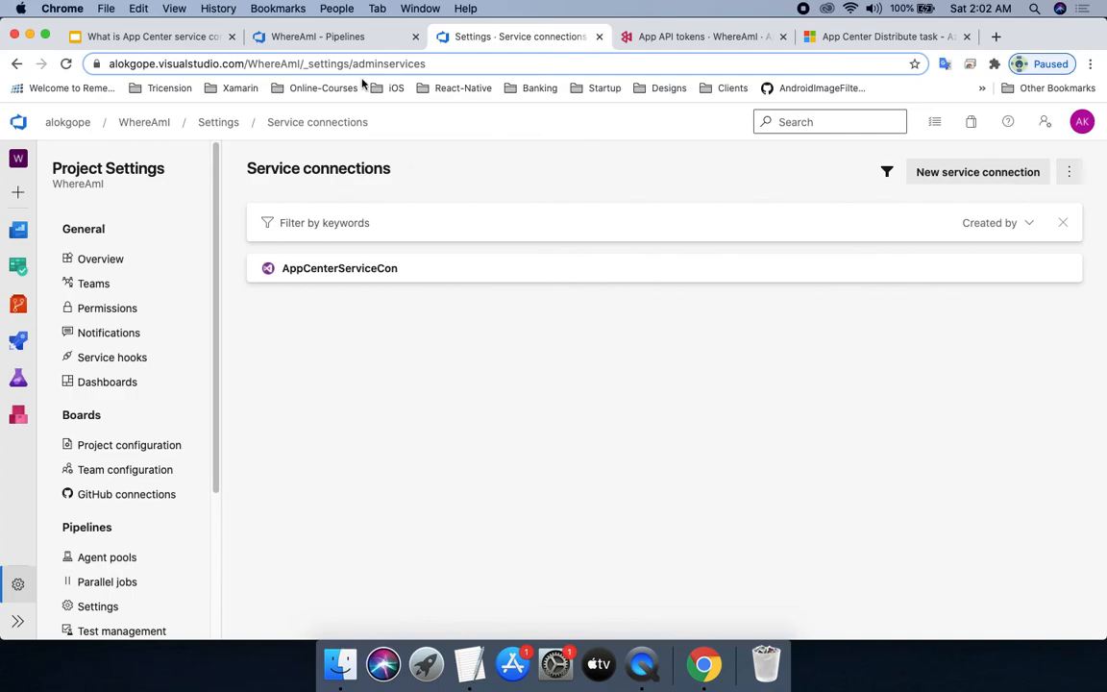
Step: Refresh the WhereAmI pipeline editor and look for AppCenterServiceCon among the App Center distribute task's service connections
click(322, 37)
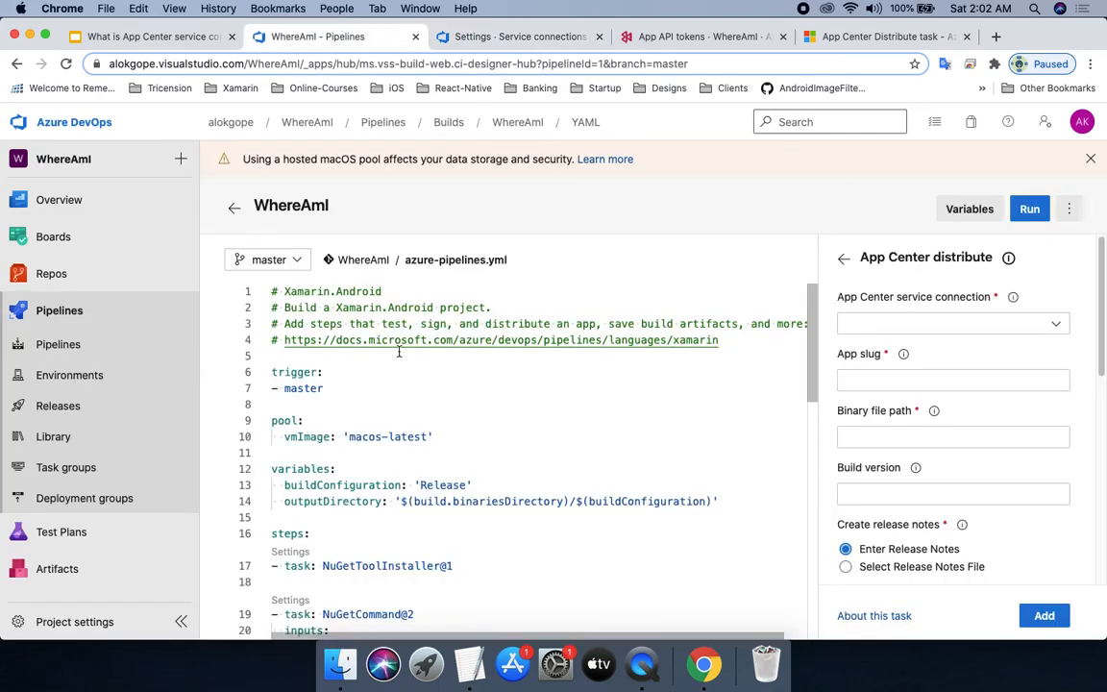
click(66, 65)
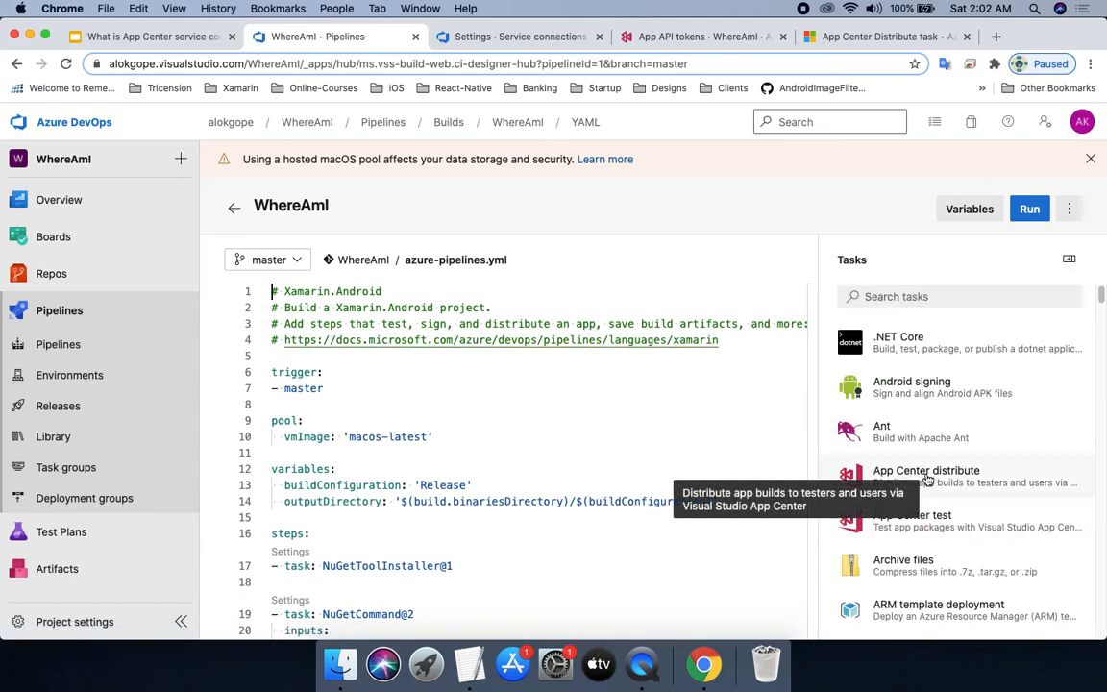
click(928, 477)
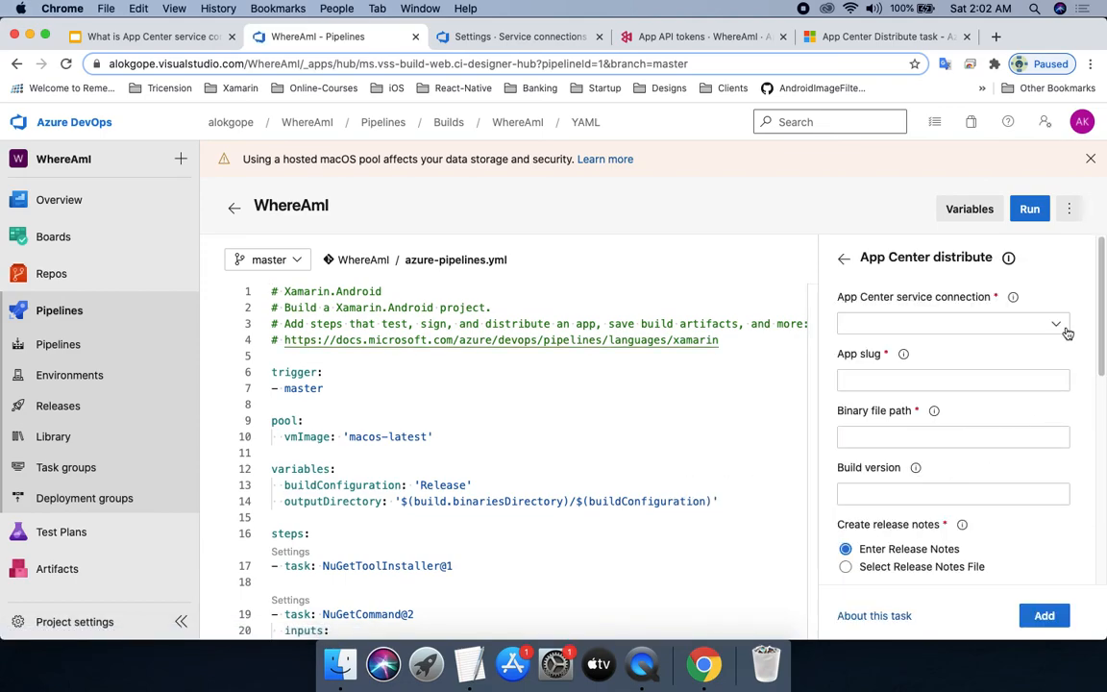
click(990, 324)
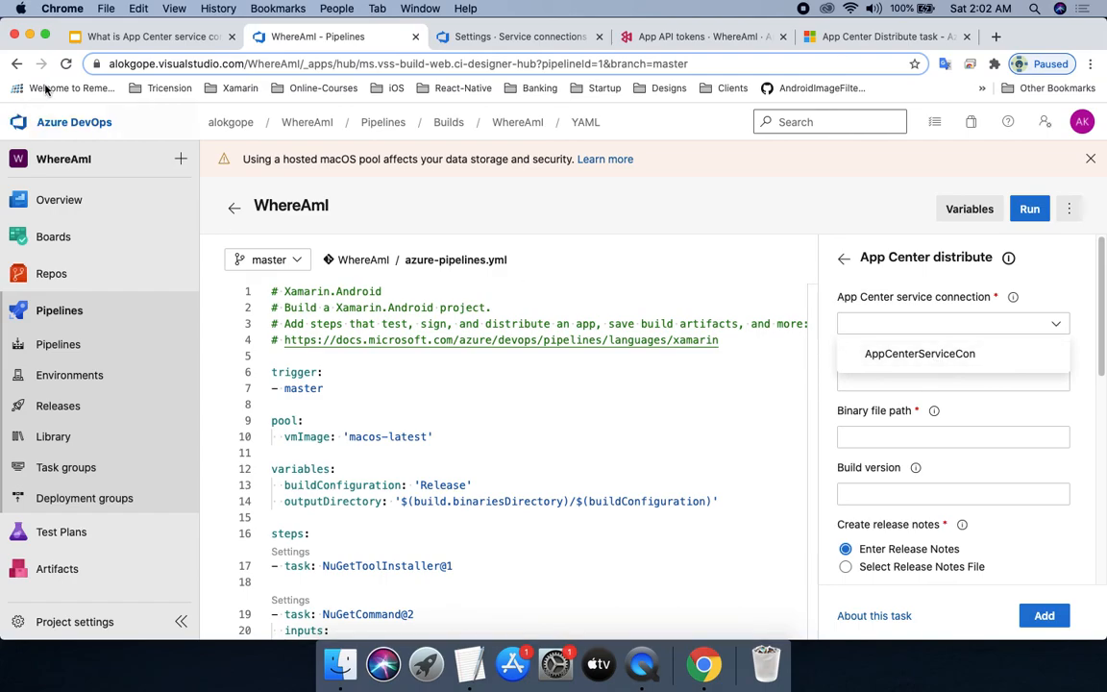
Step: Switch to the Google Slides presentation, present the closing KD Learning slide full screen, and exit the slideshow
click(130, 39)
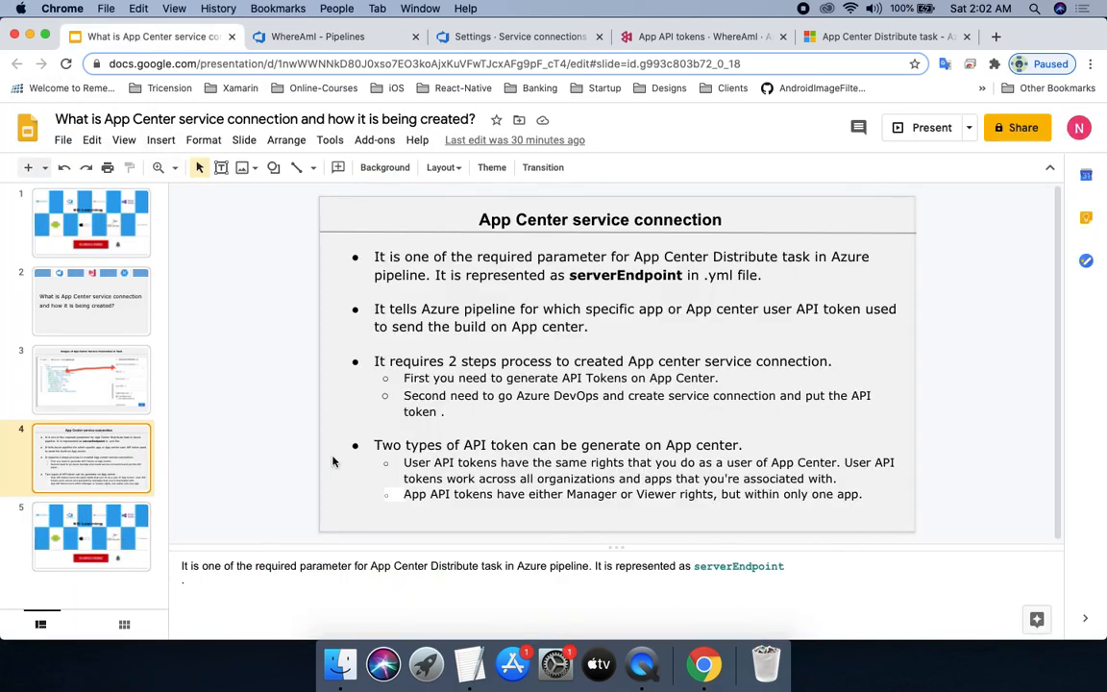
click(105, 546)
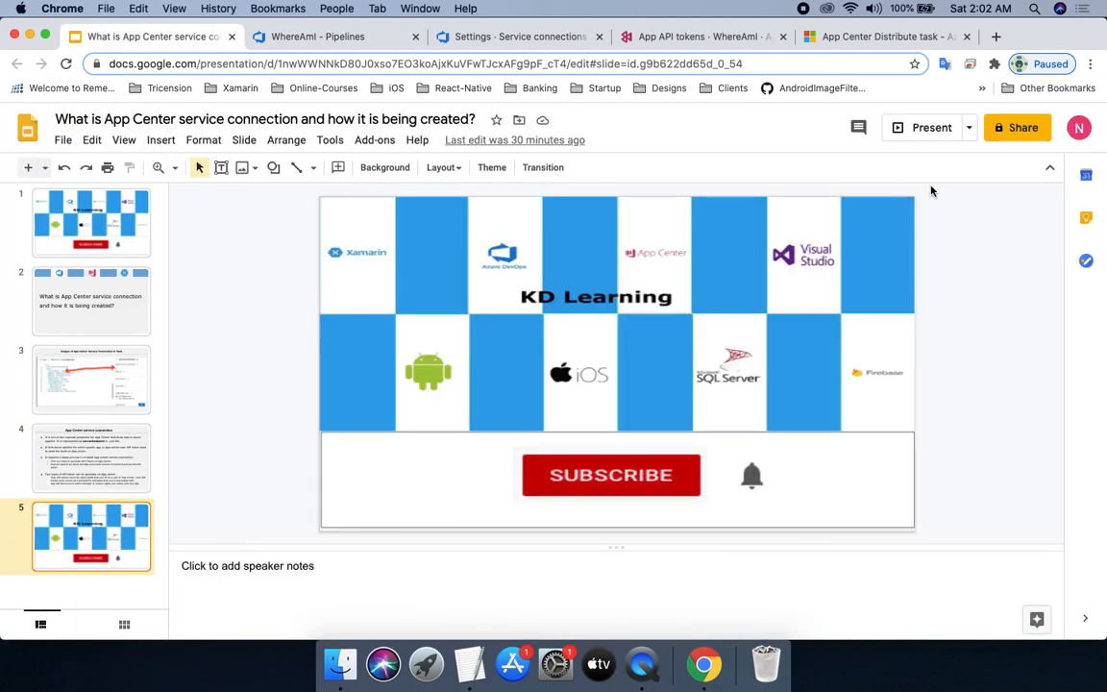
click(921, 126)
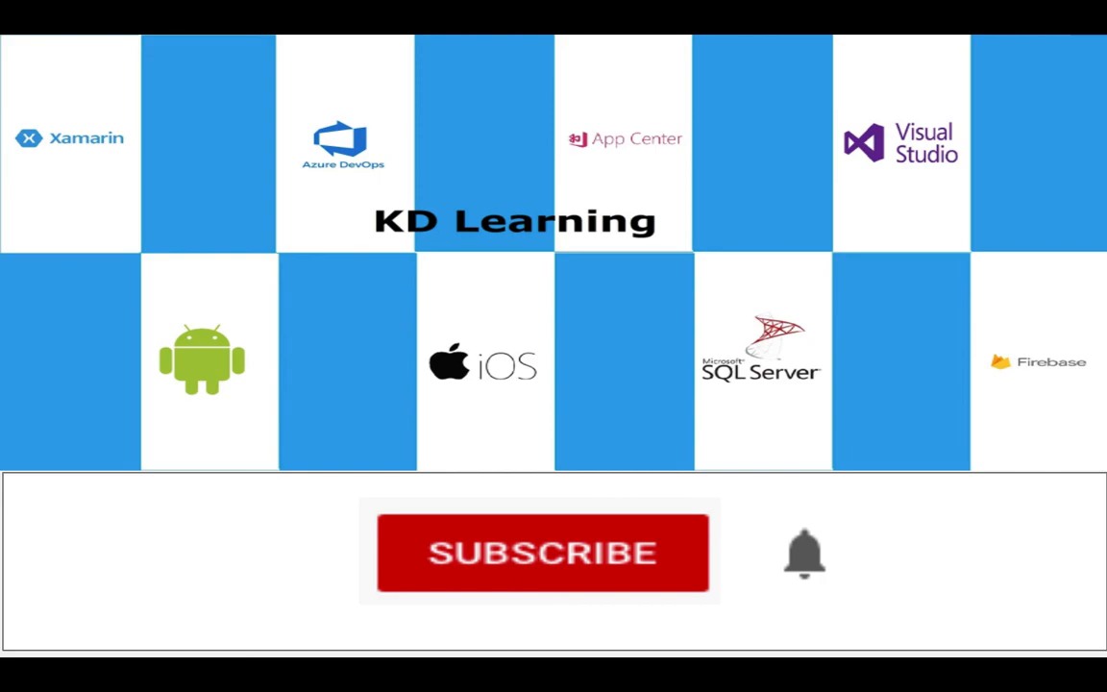
key(Escape)
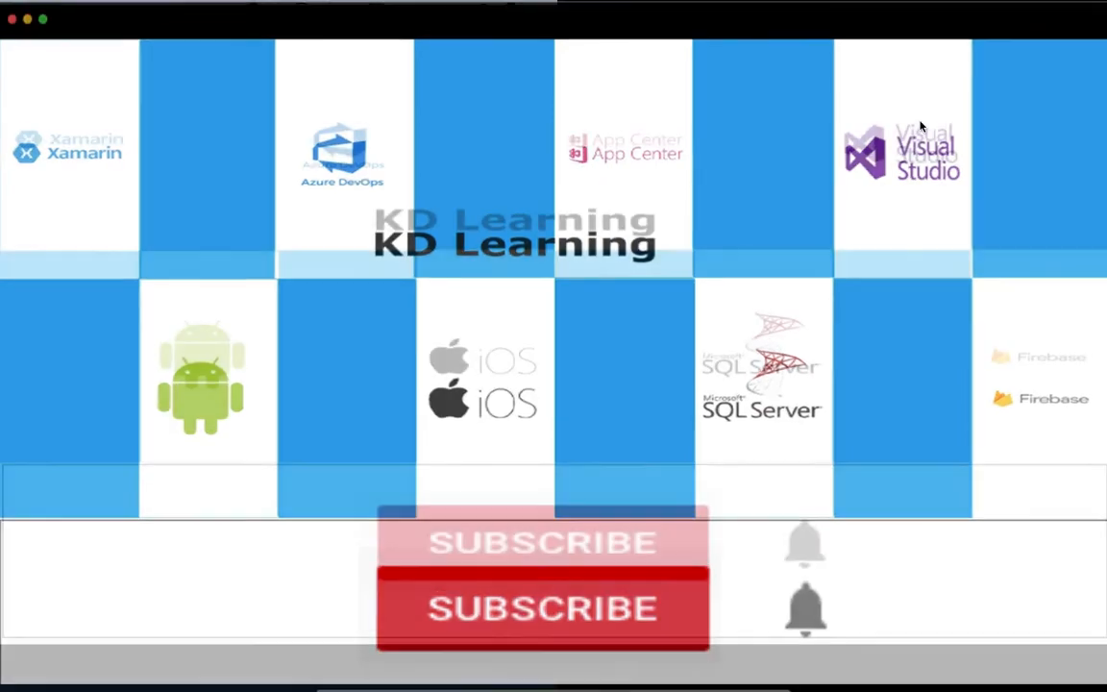